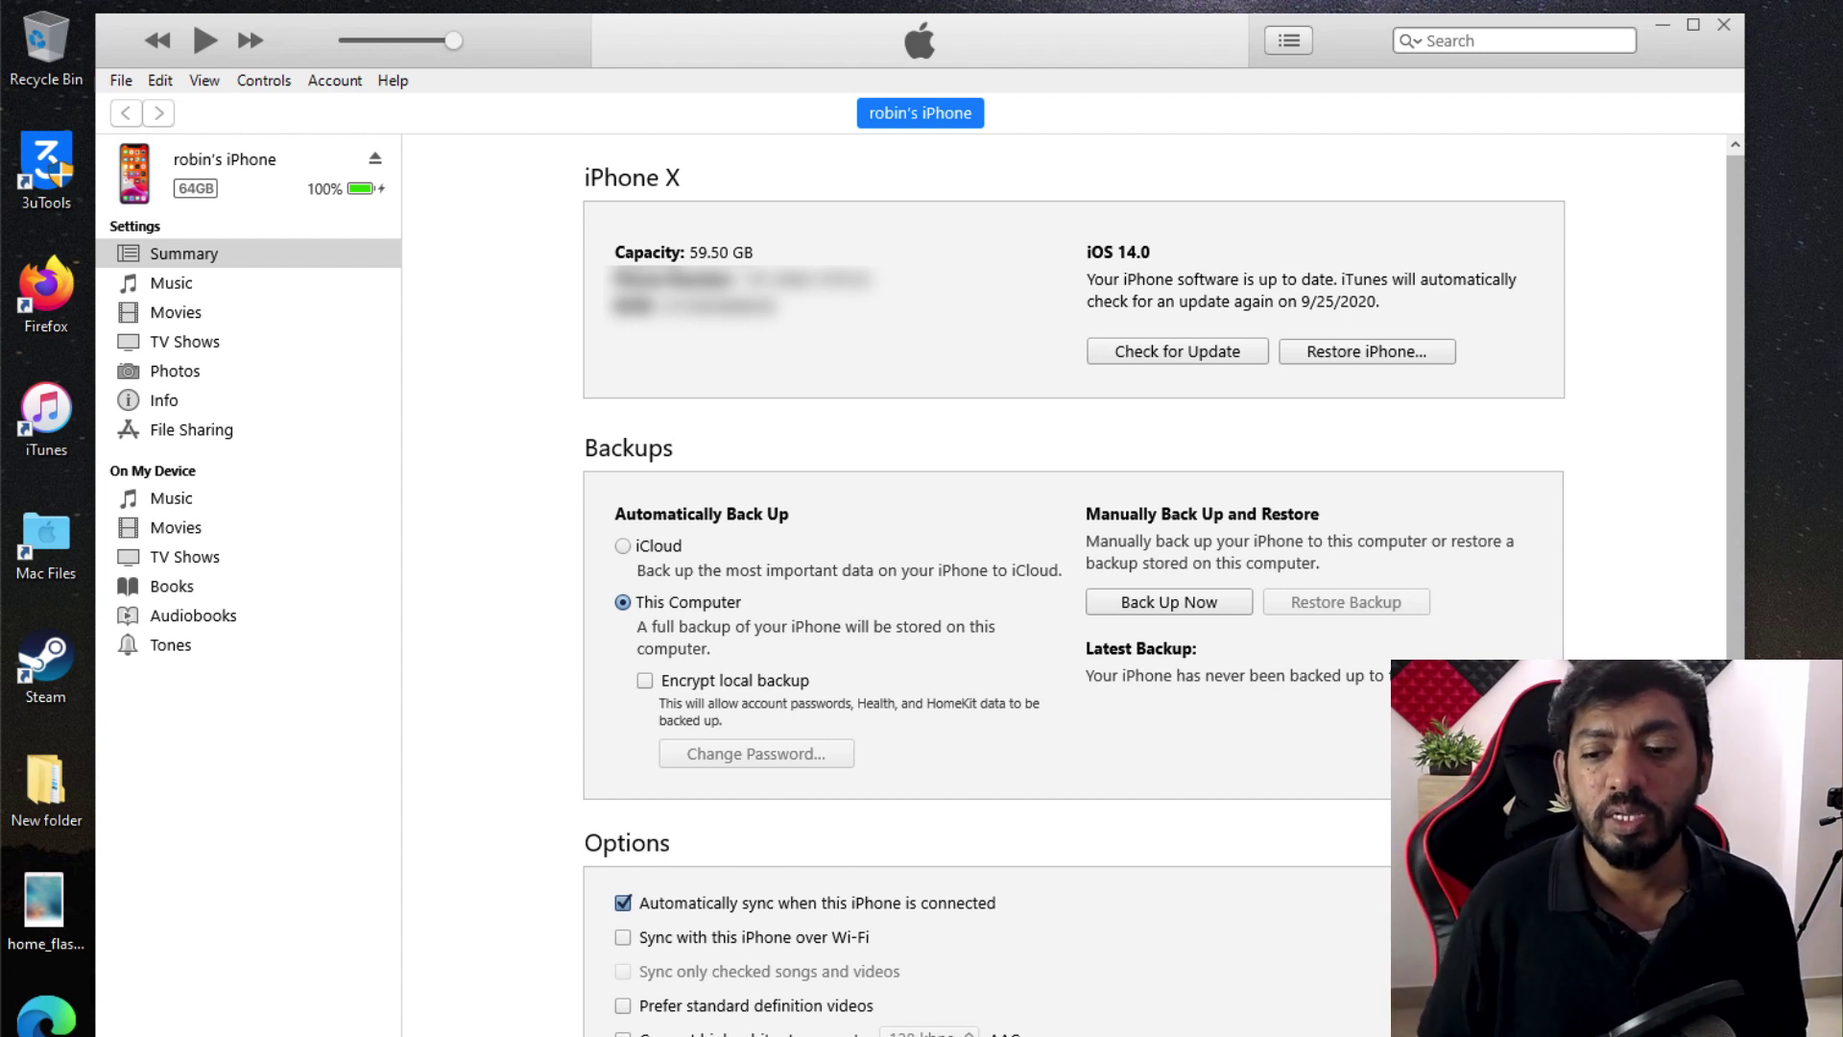
- Open Command Prompt and ping irobinpro.com to test the internet connection
key(super)
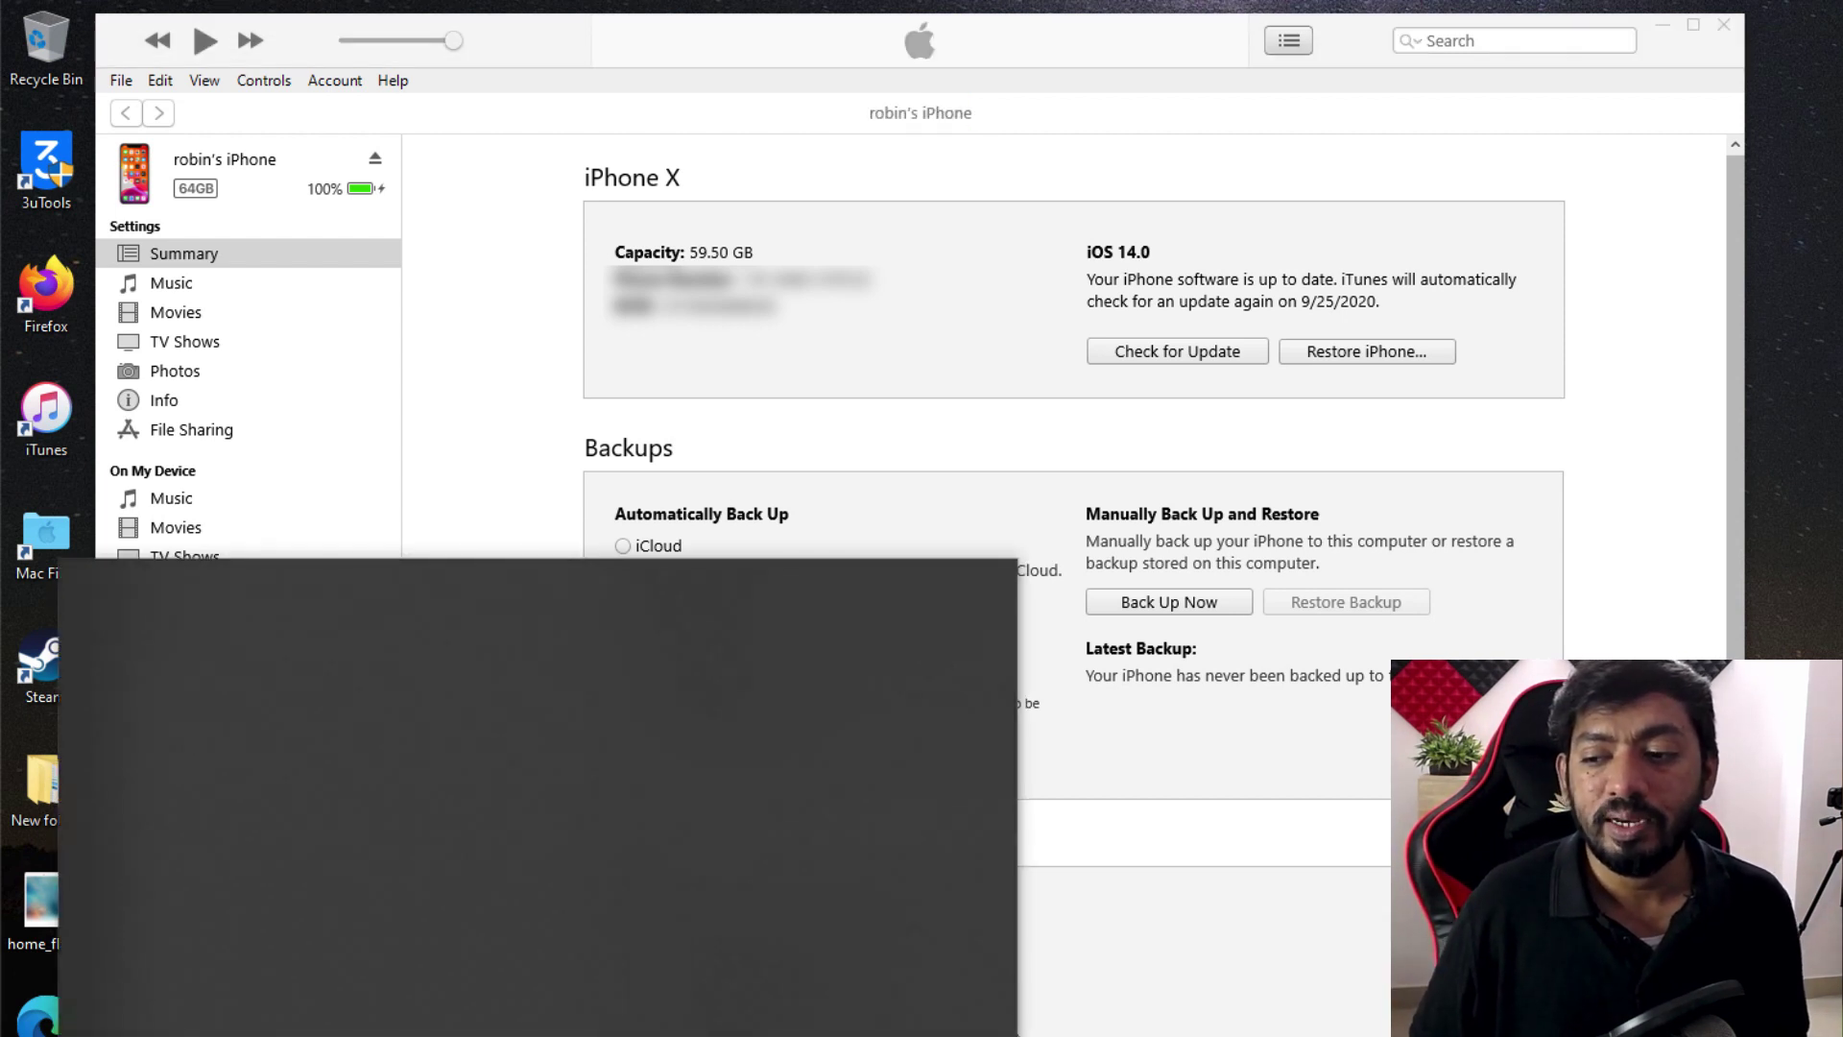
text(cmd)
key(Return)
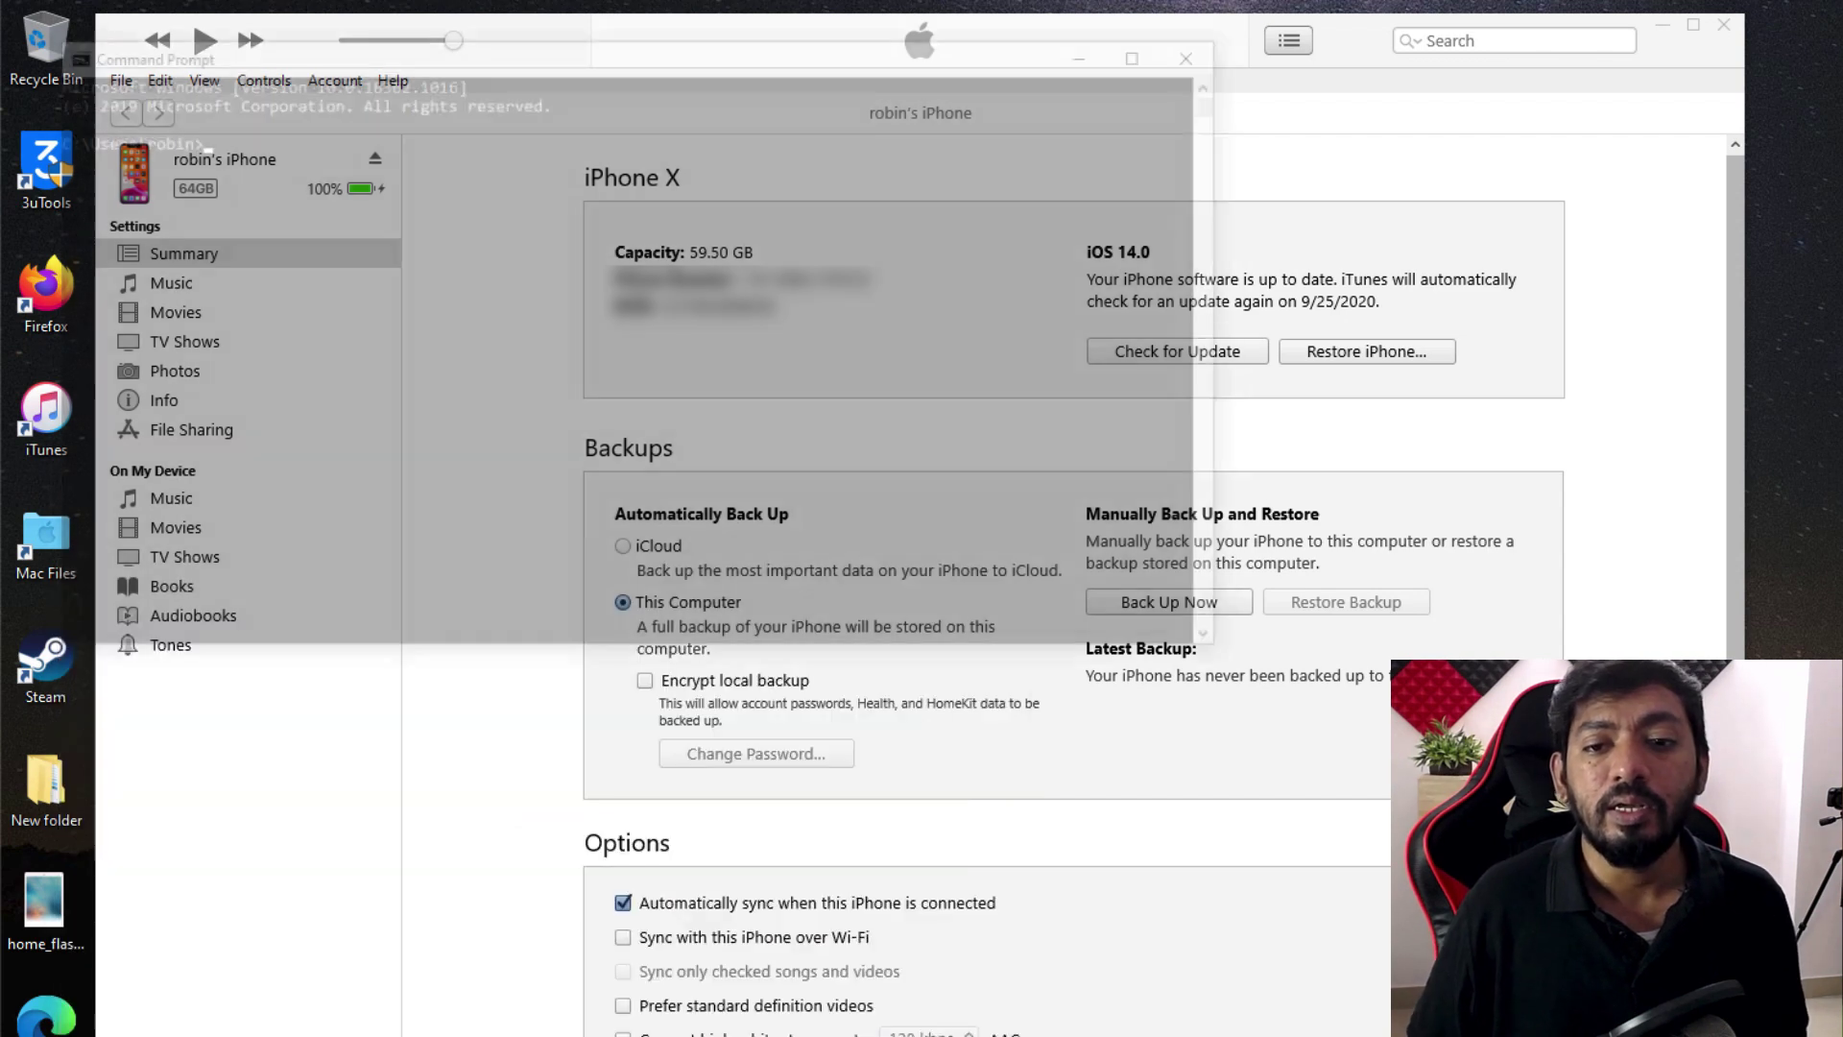
text(ping ir)
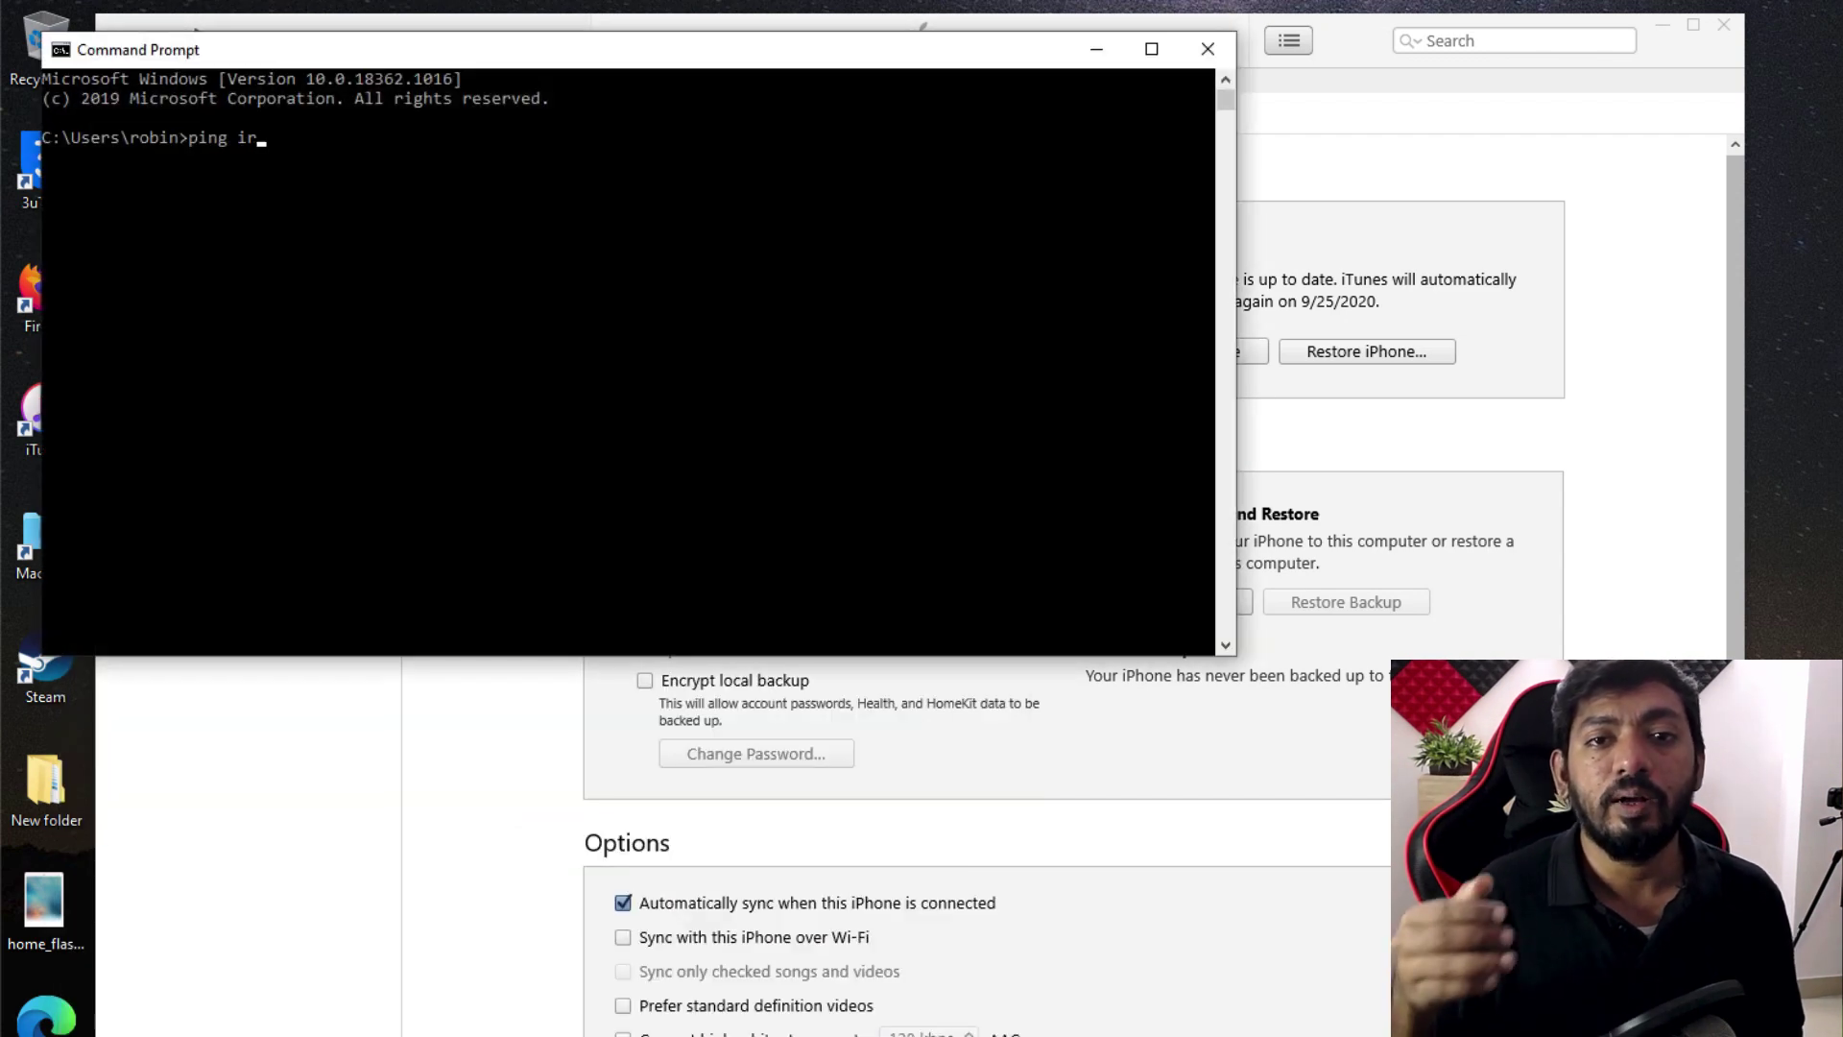
text(obinpro.com)
key(Return)
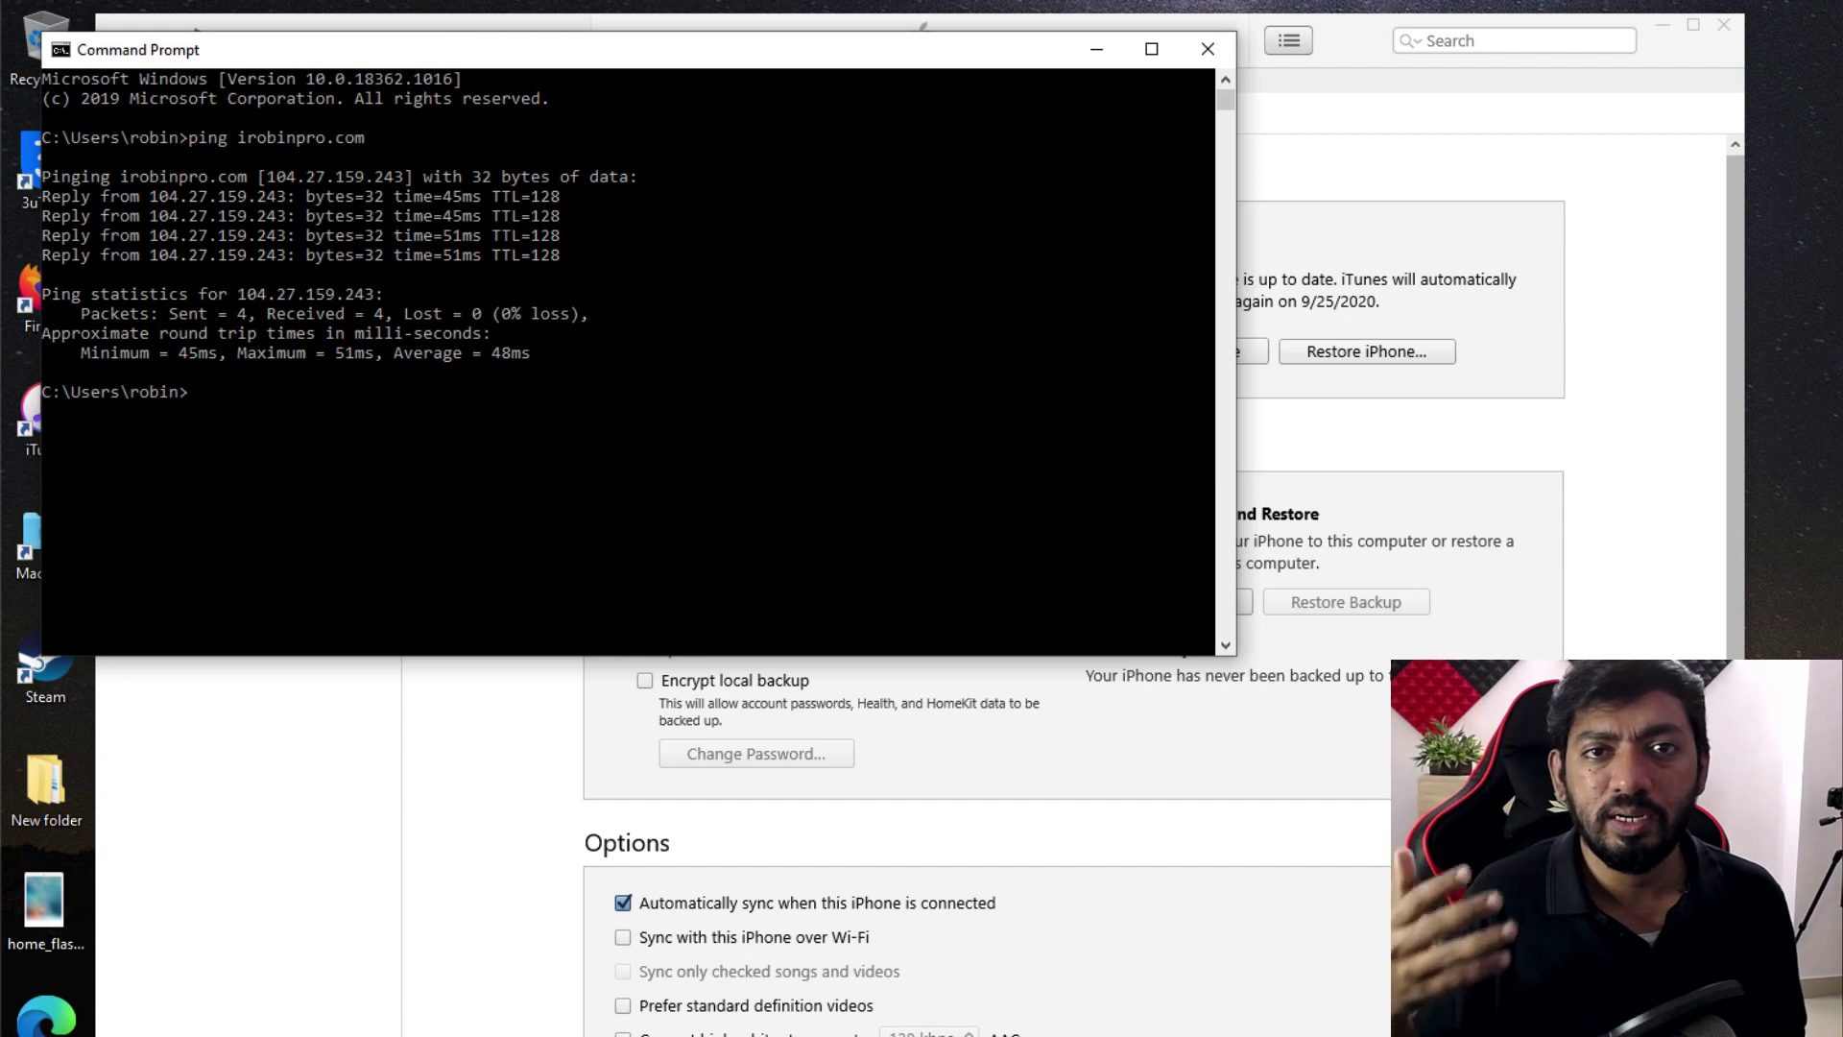
- Run a continuous ping to irobinpro.com by adding the -t option
key(Up)
text(-)
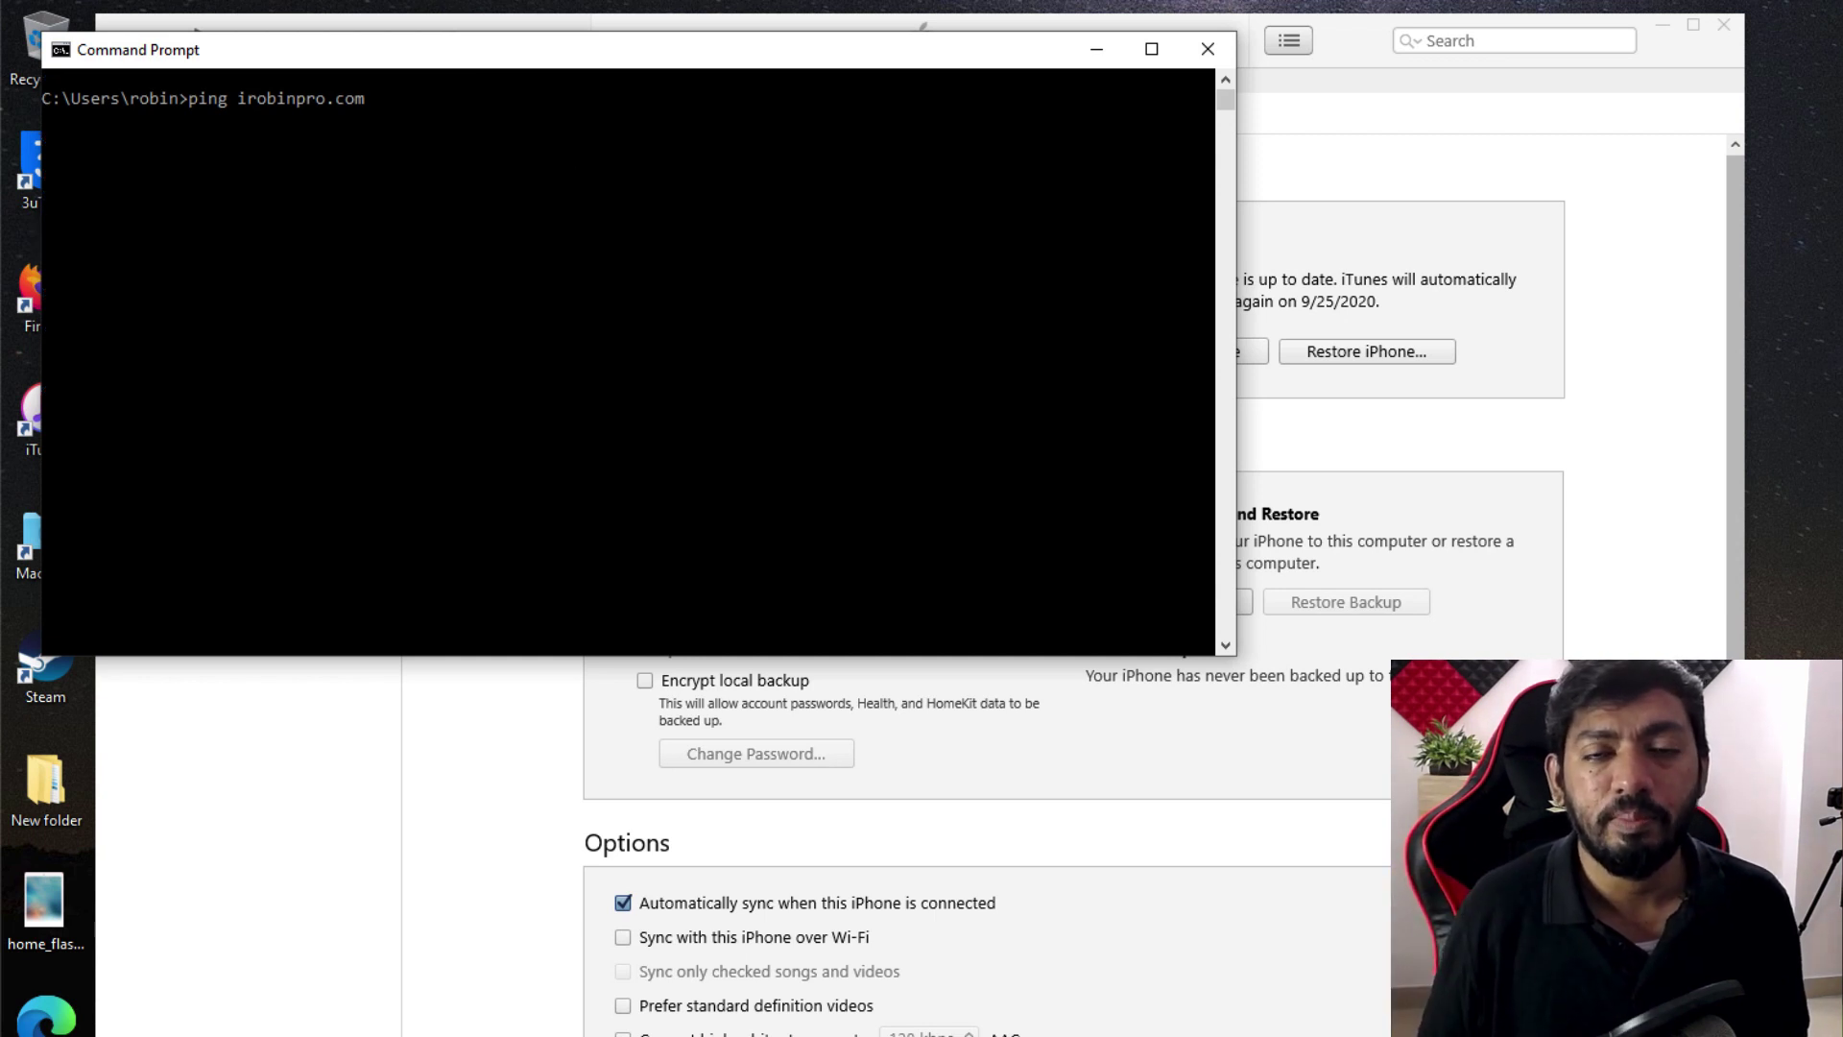
text(-t)
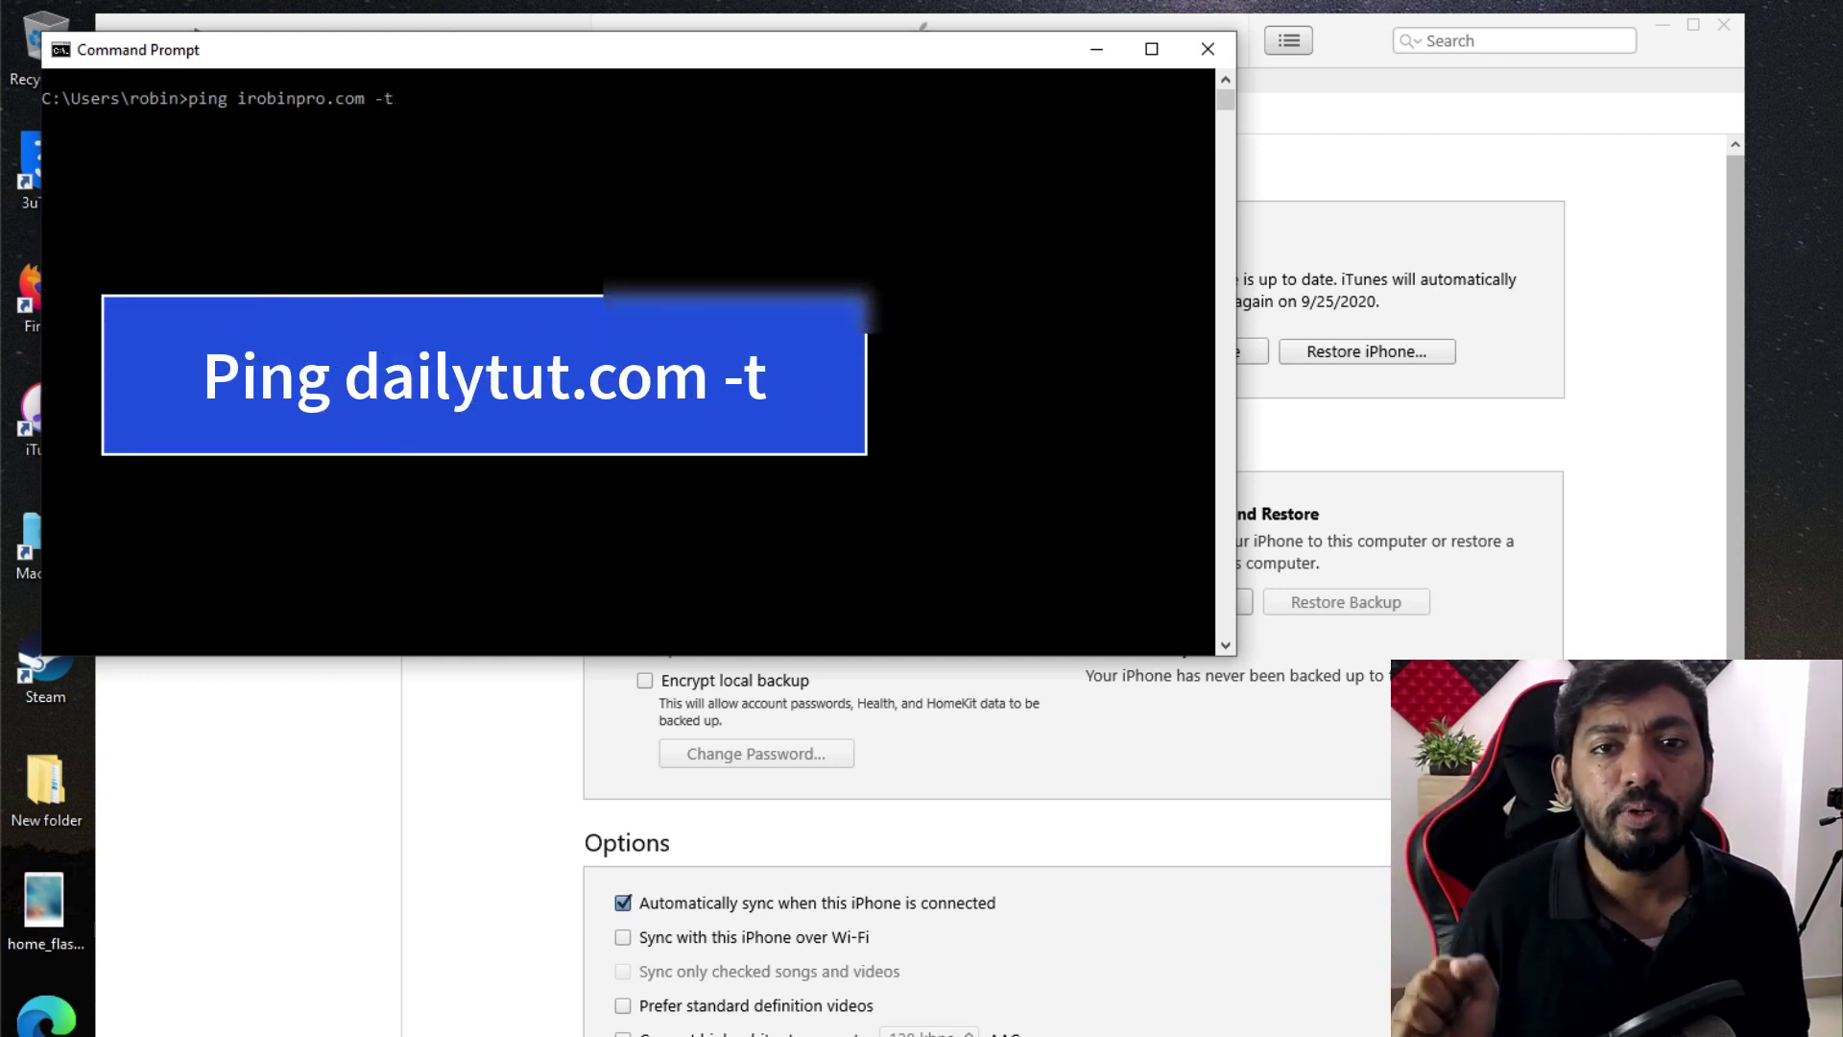
key(Return)
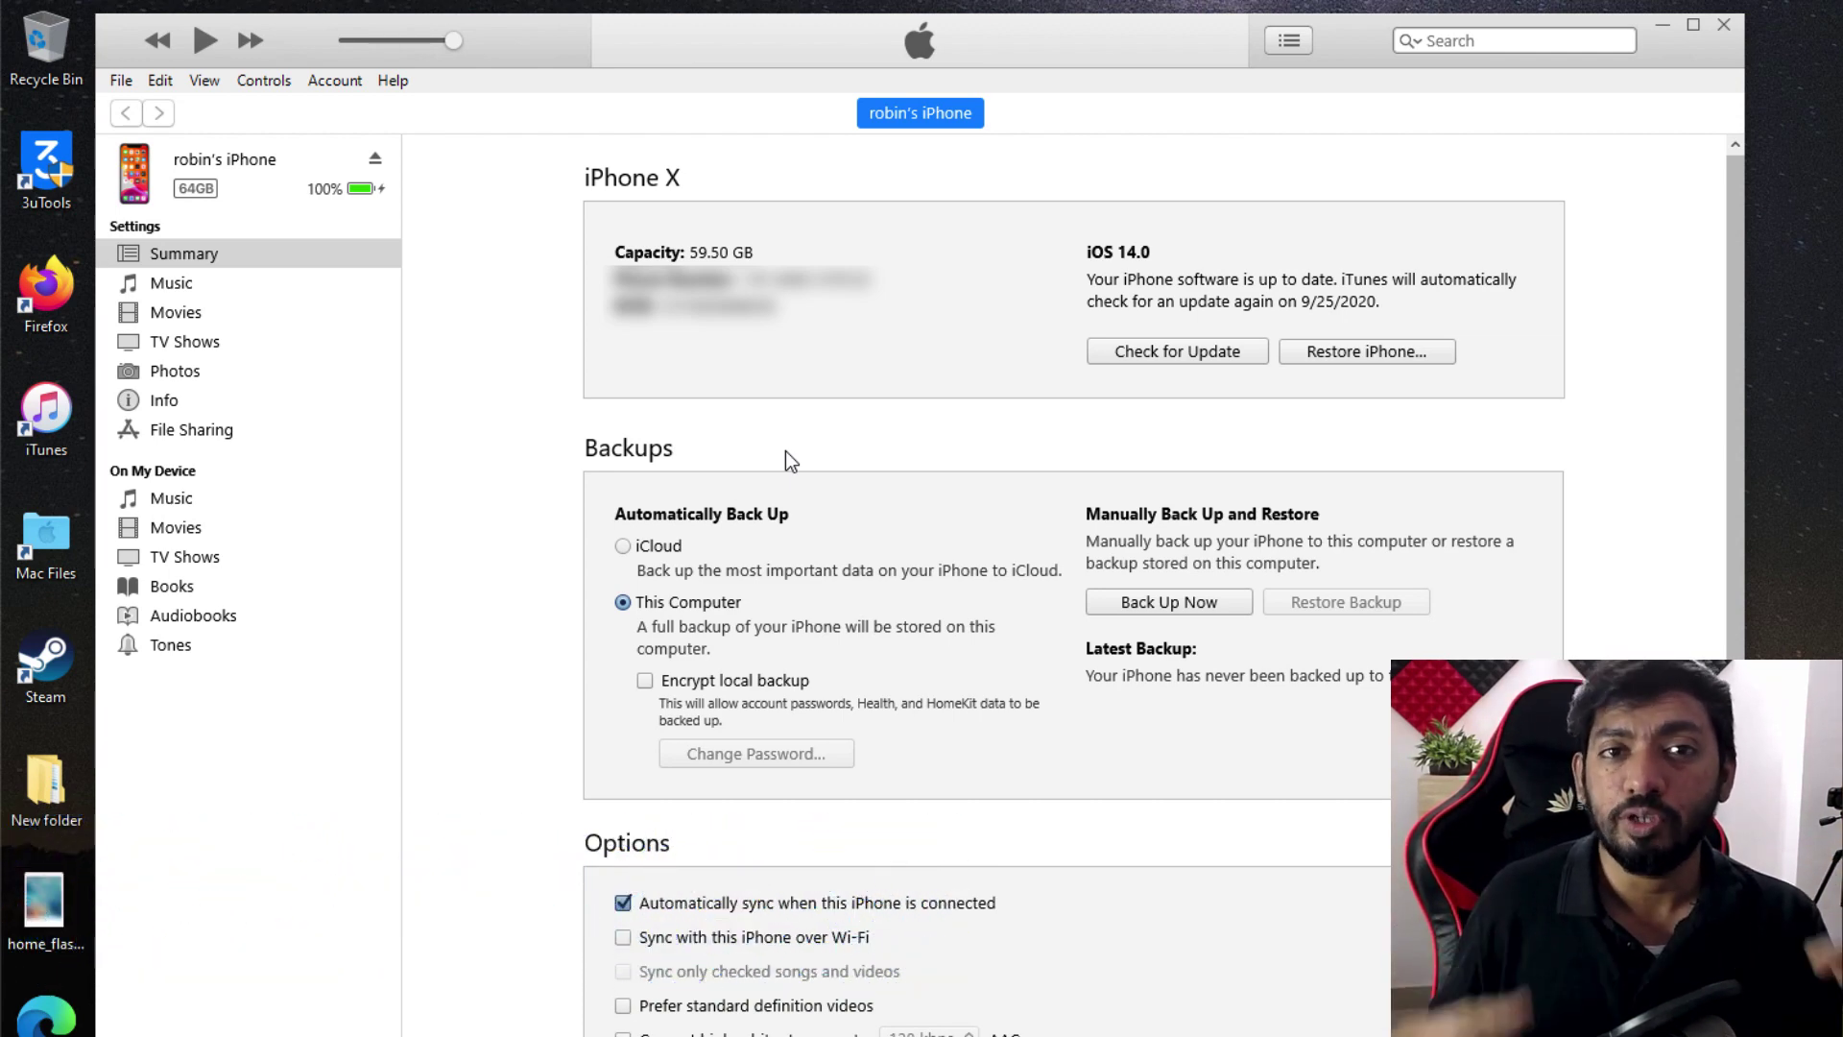
- Check for a newer version of iTunes and dismiss the result
click(388, 82)
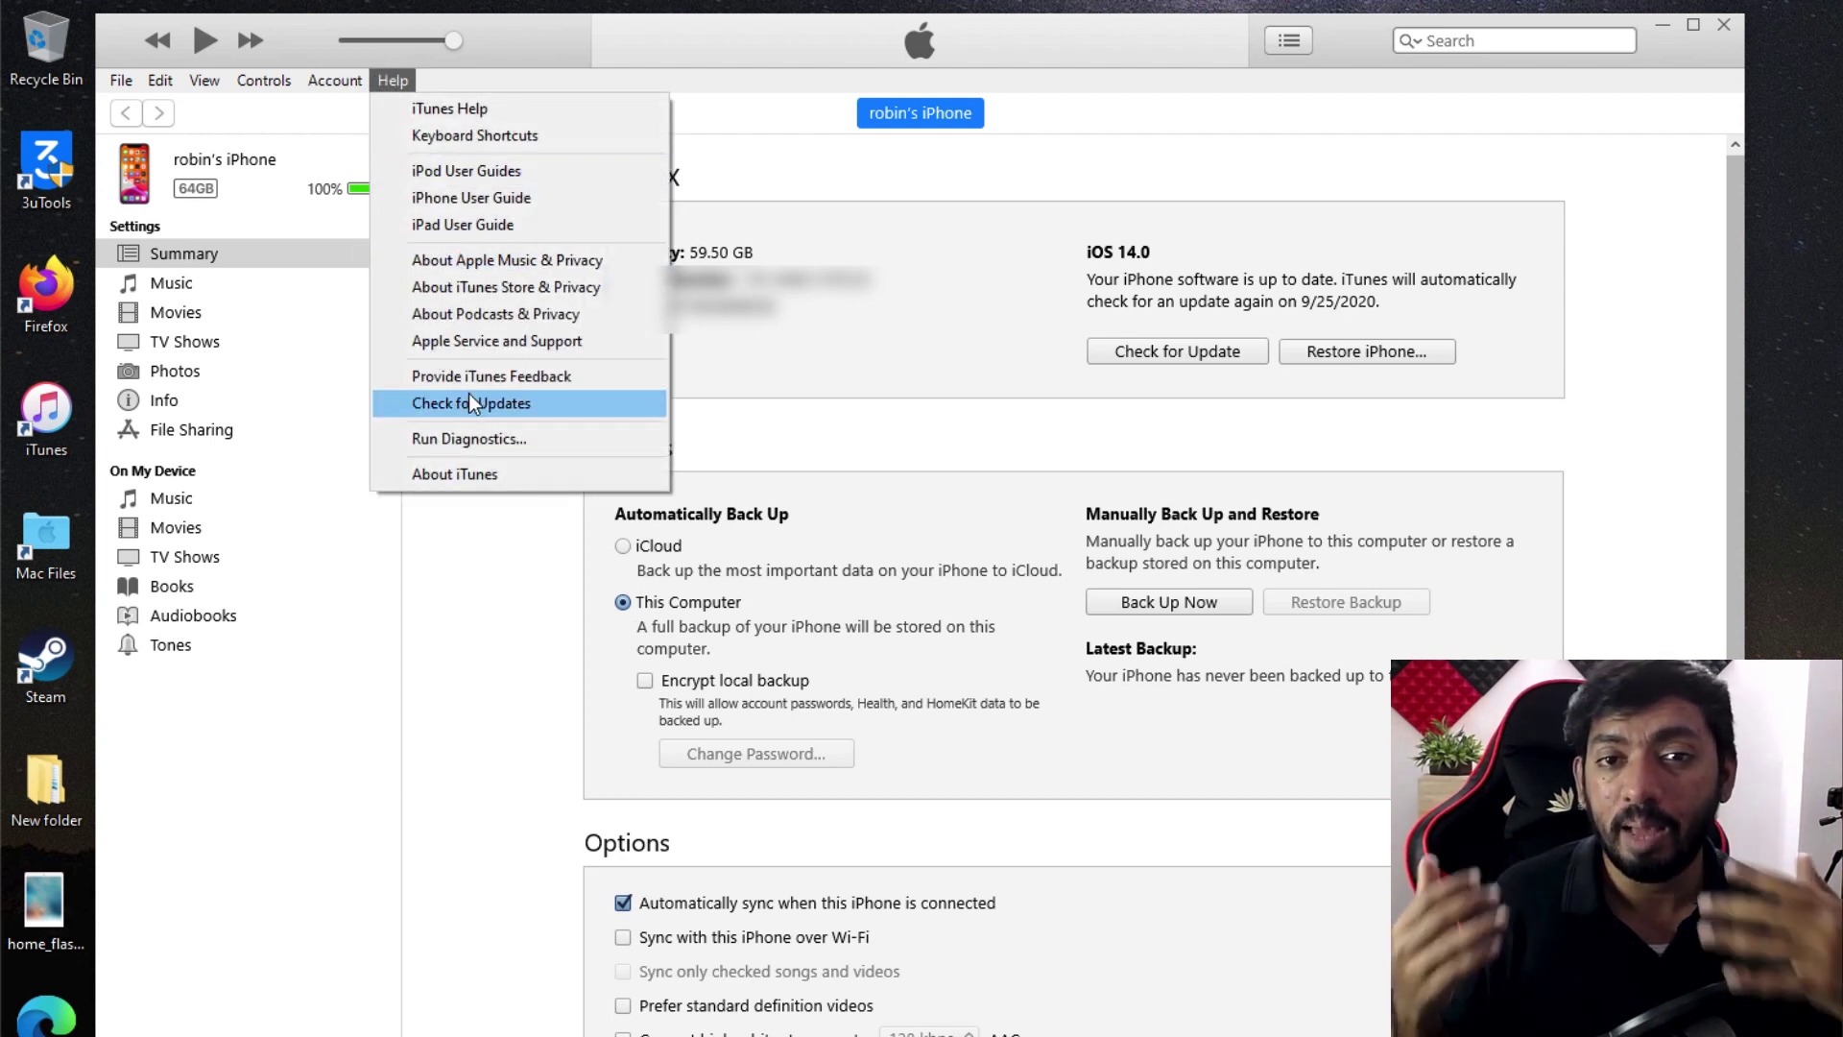
click(515, 413)
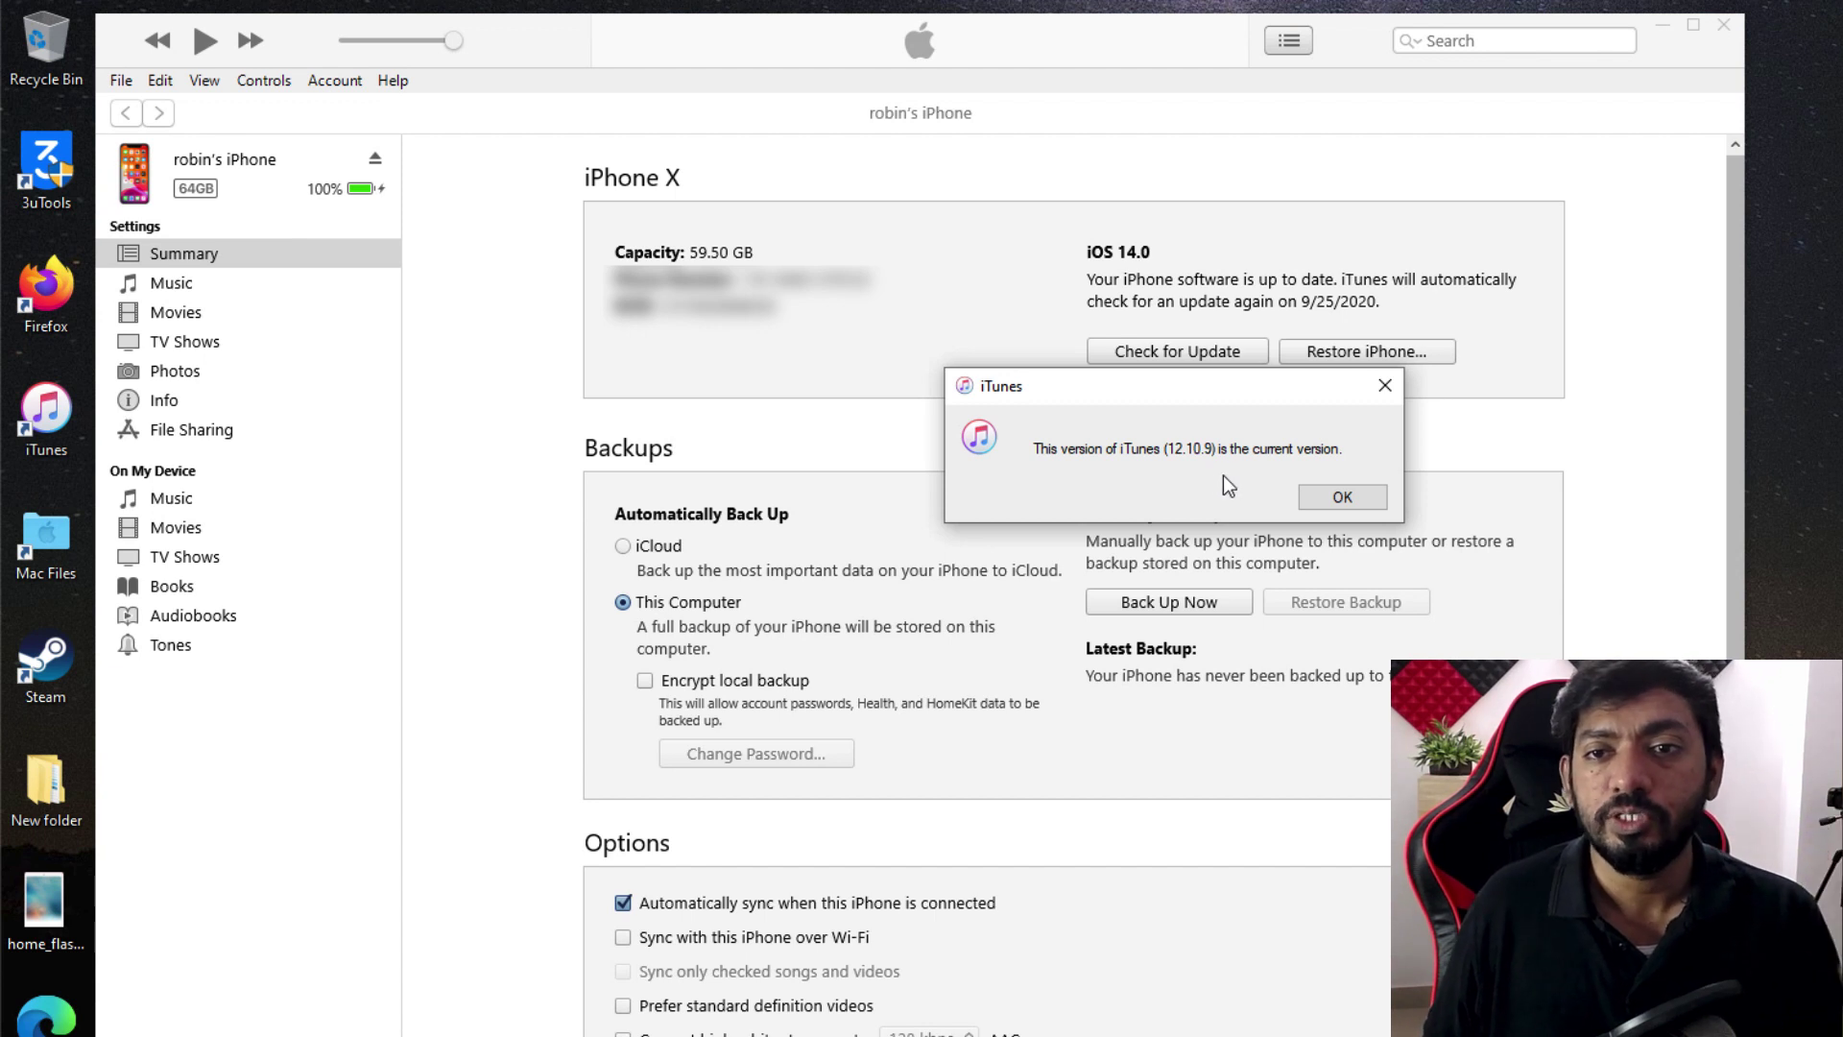
click(1343, 501)
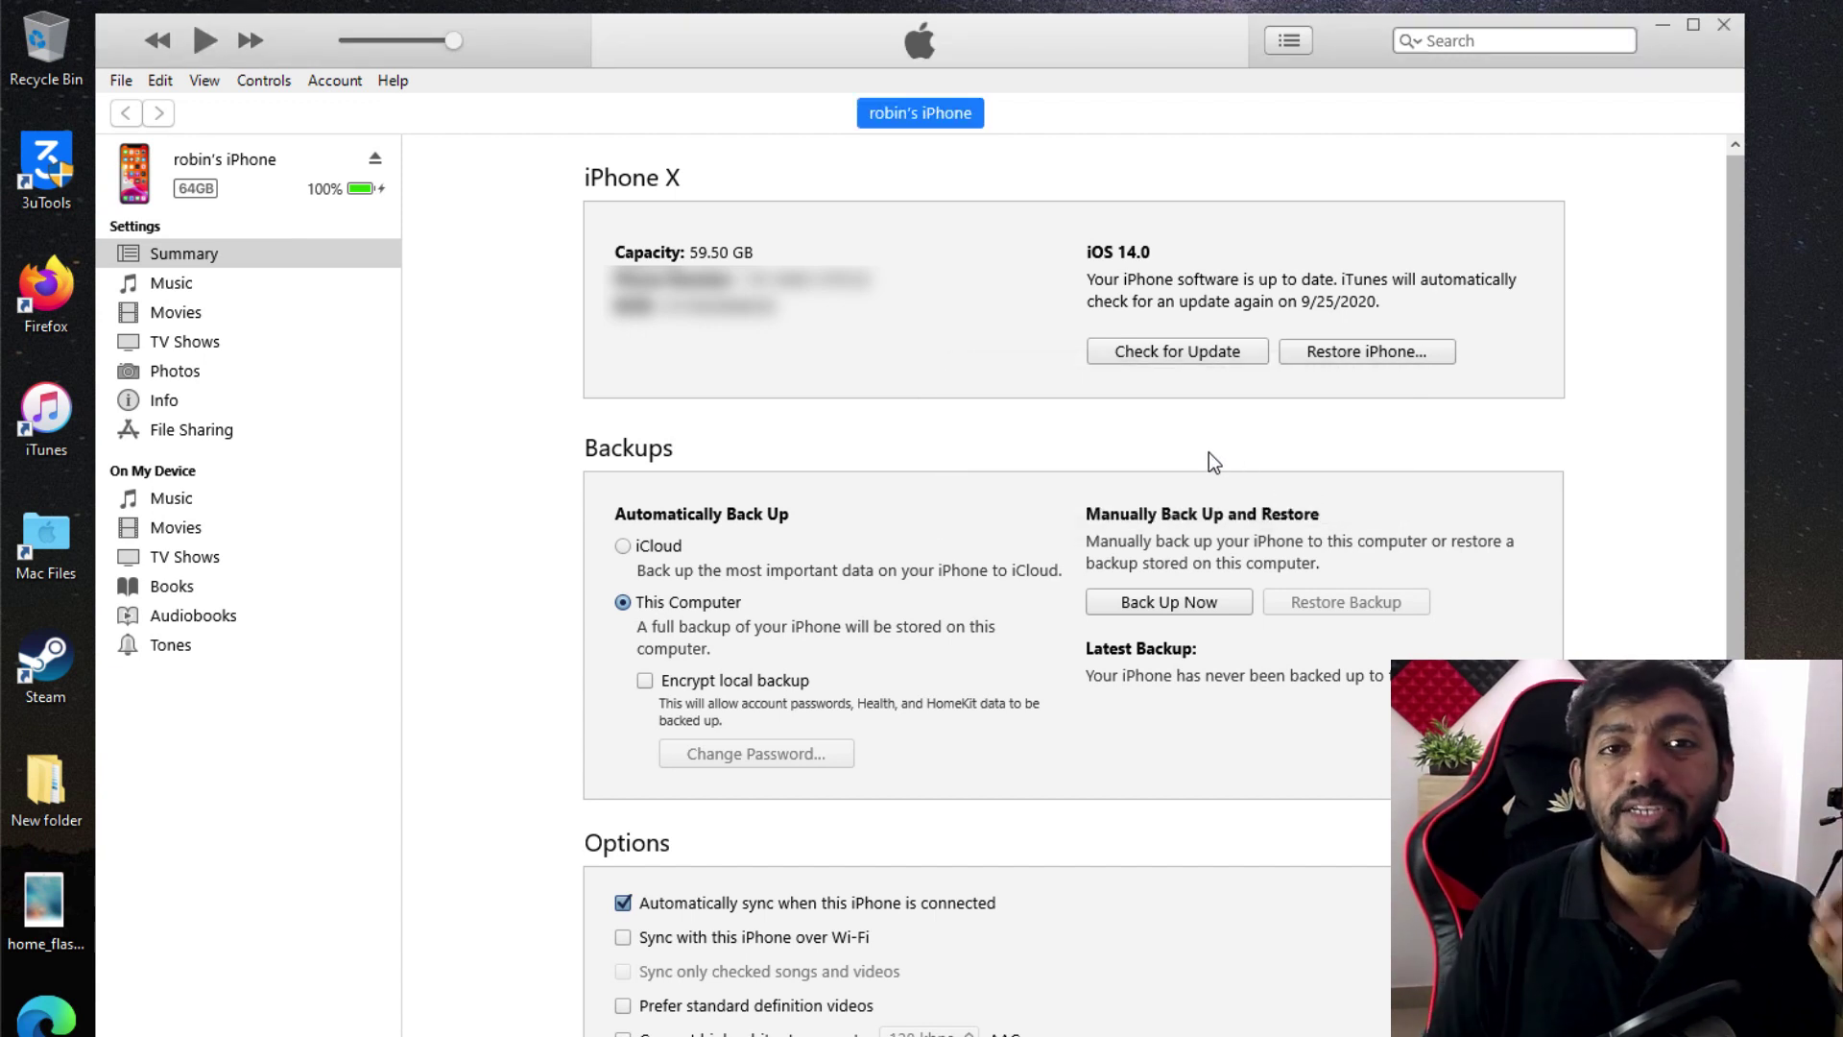
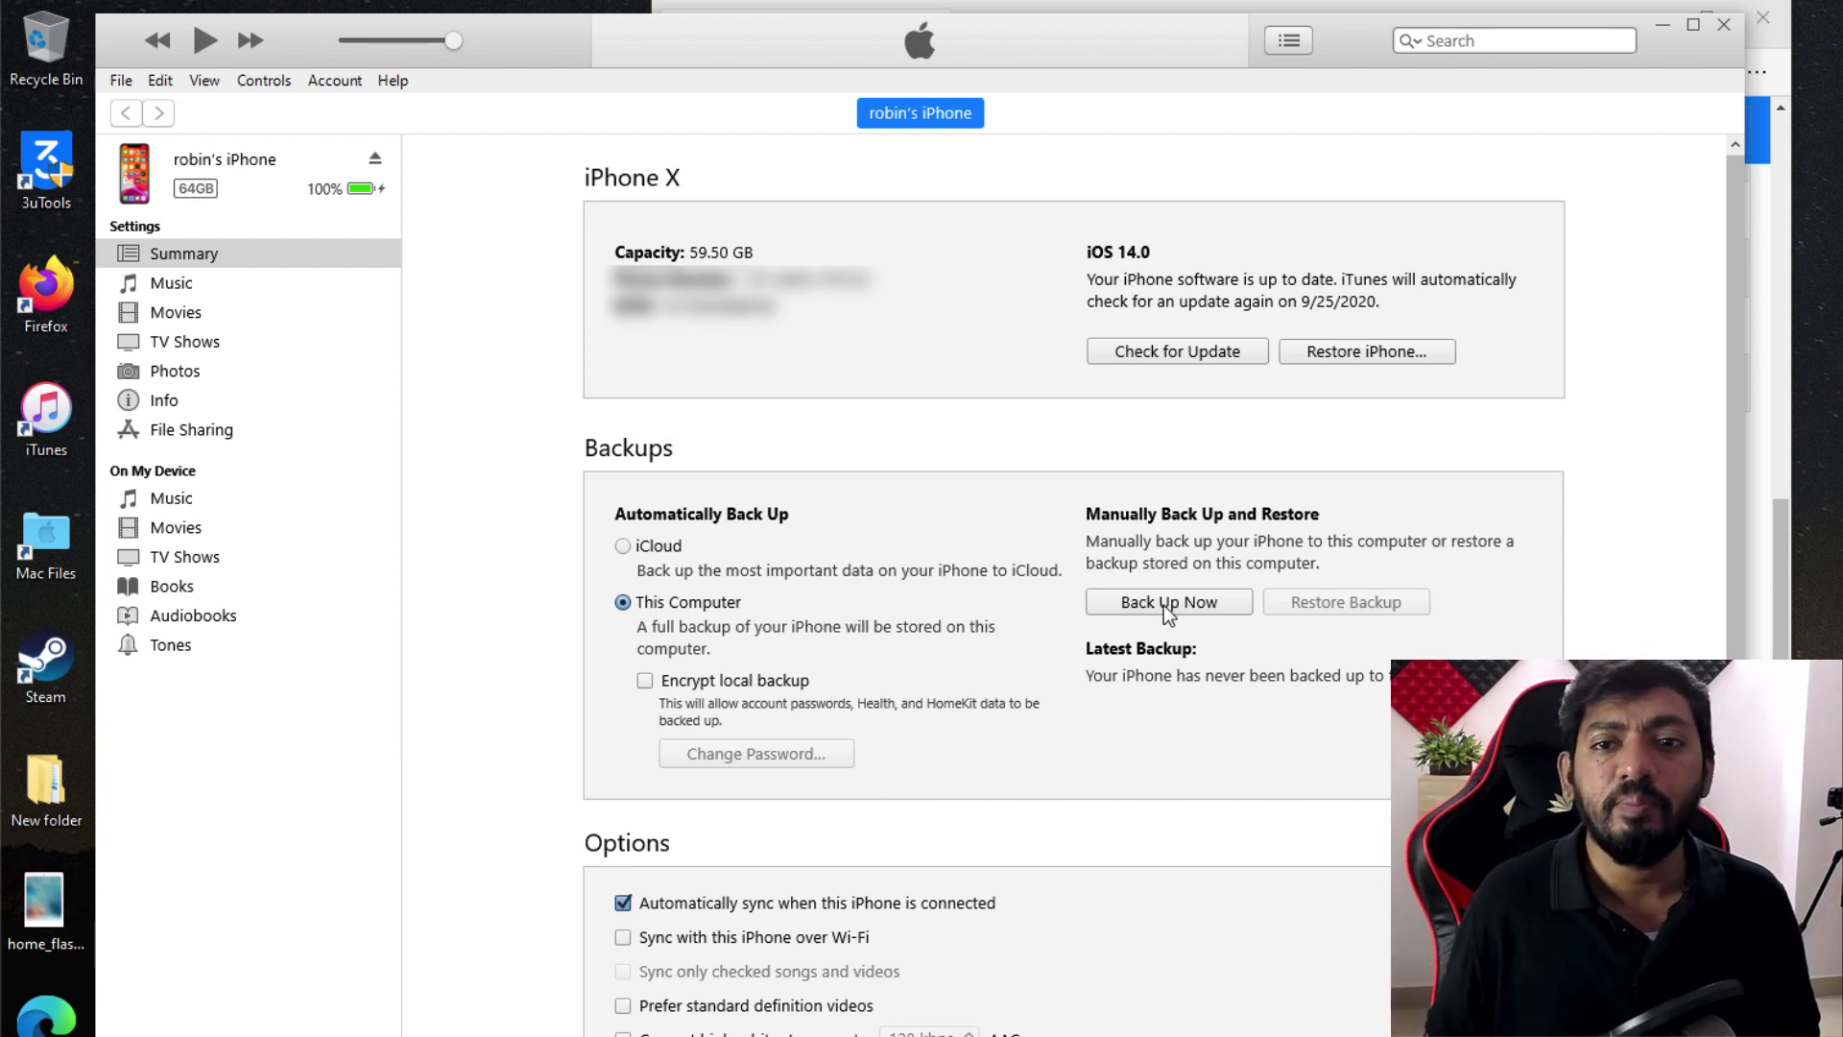
- Examine the list of device backups in the Devices preferences, comparing with the General preferences, and close the preferences
click(156, 81)
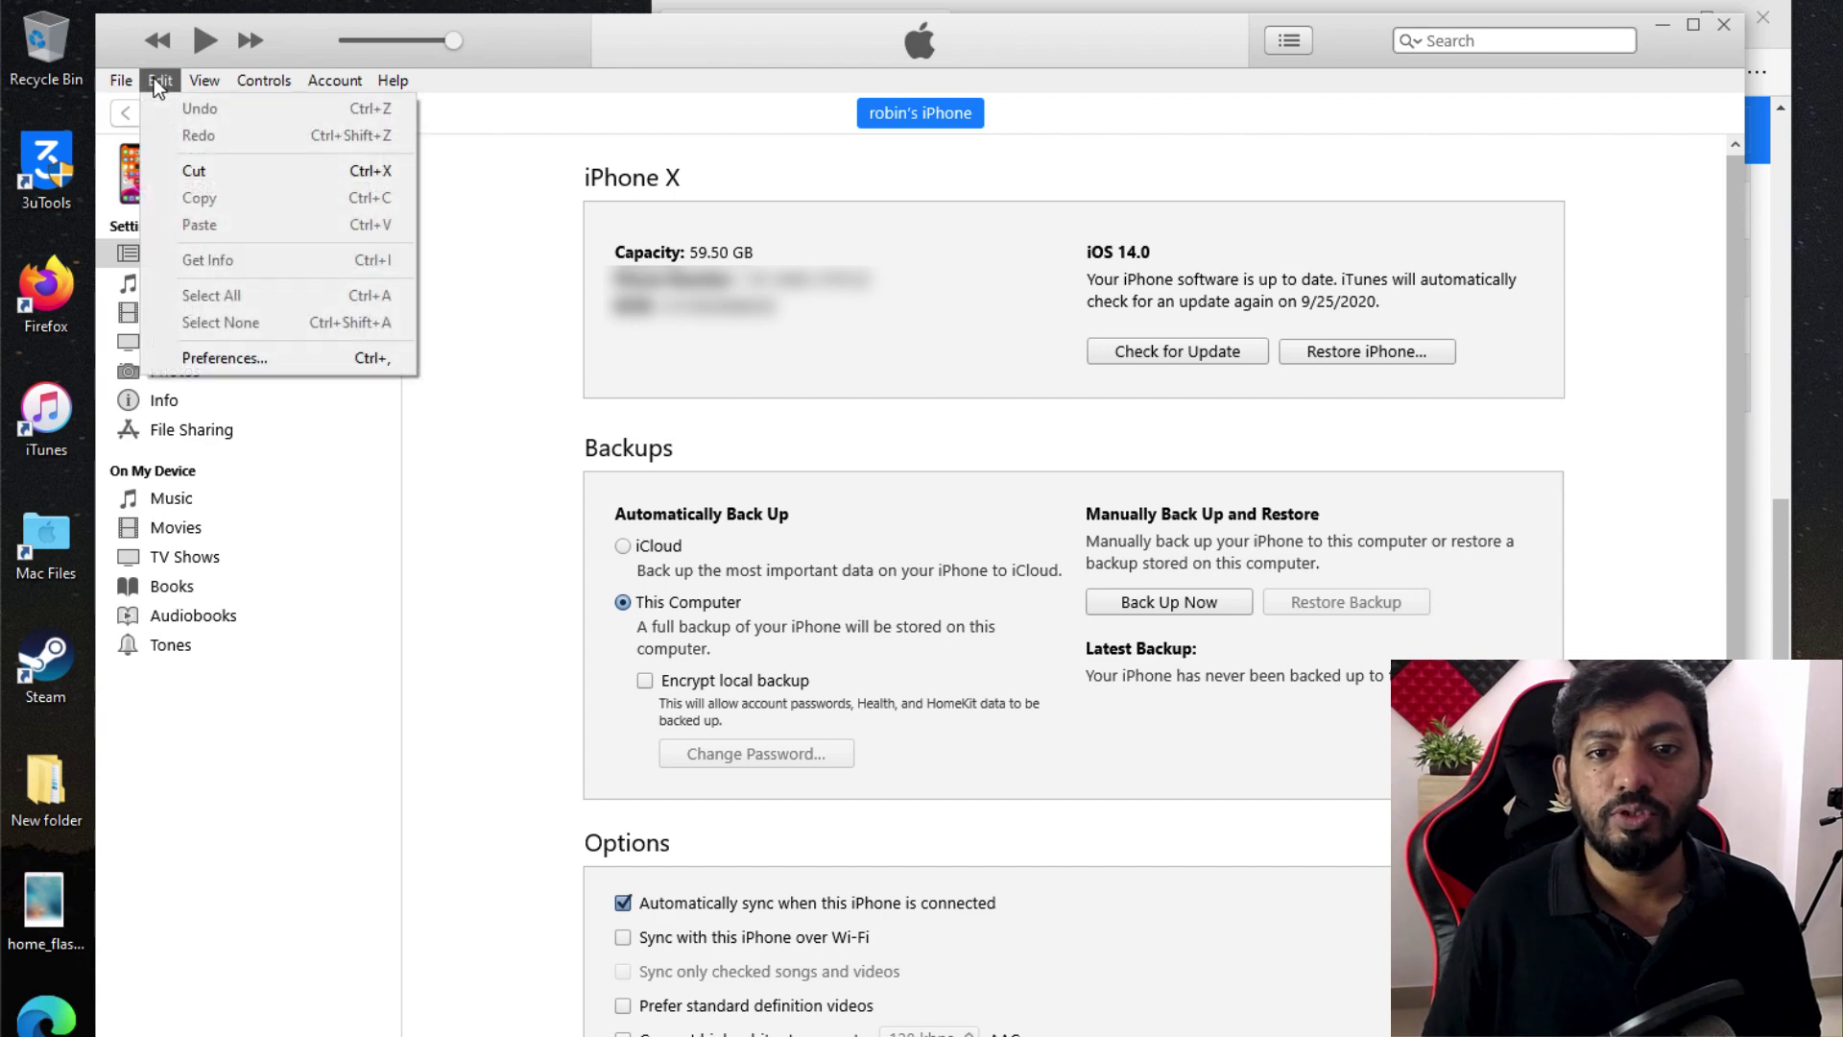
click(256, 357)
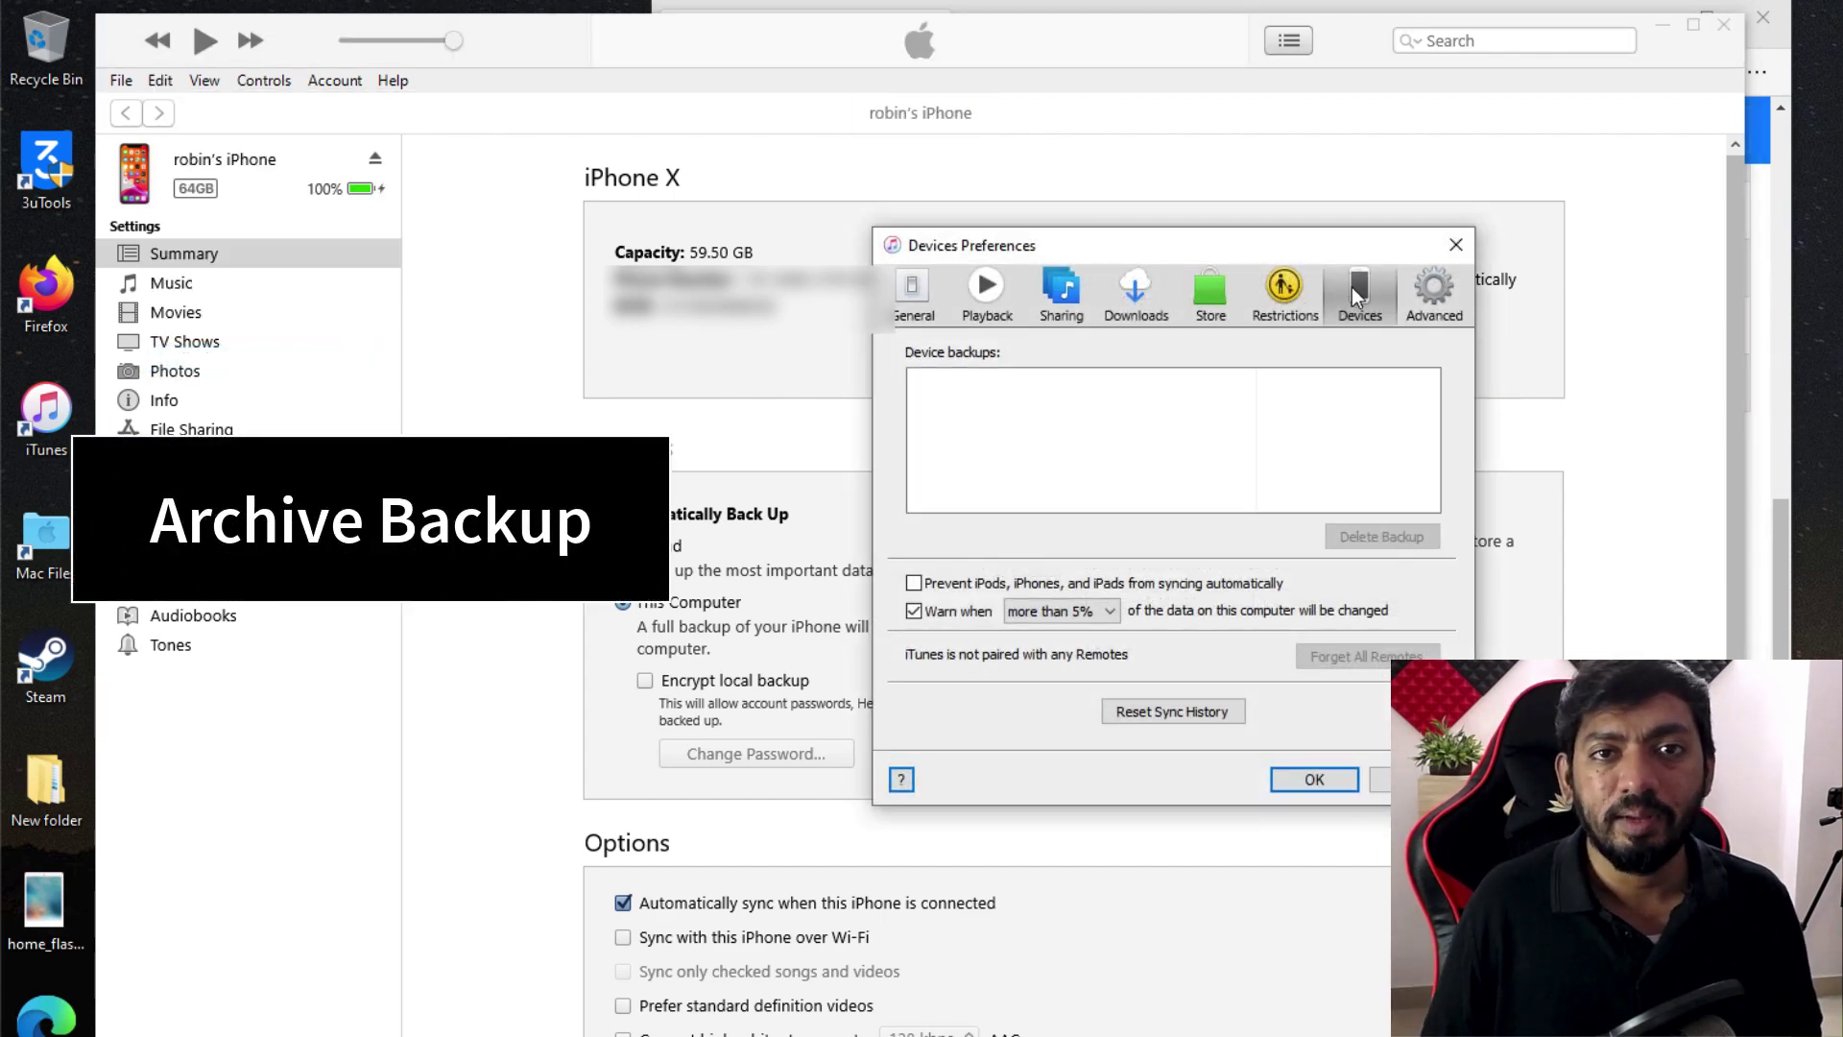
click(918, 288)
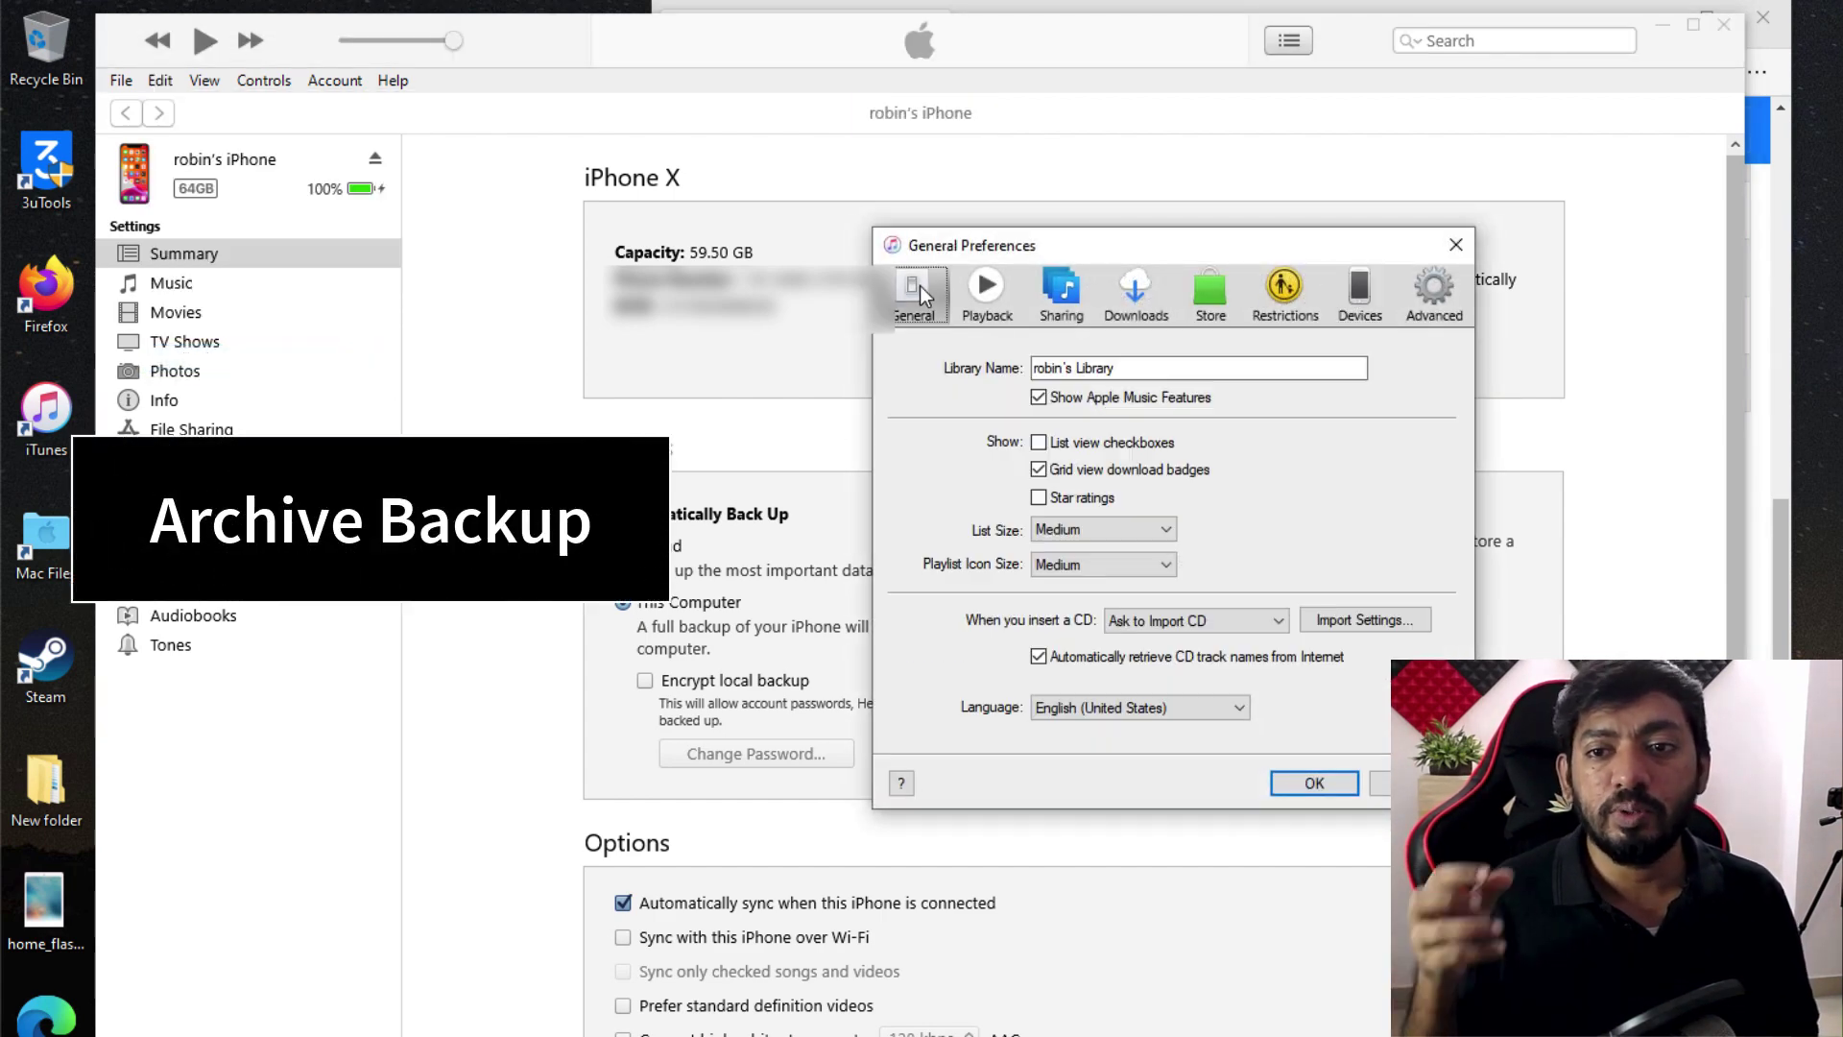
click(1366, 302)
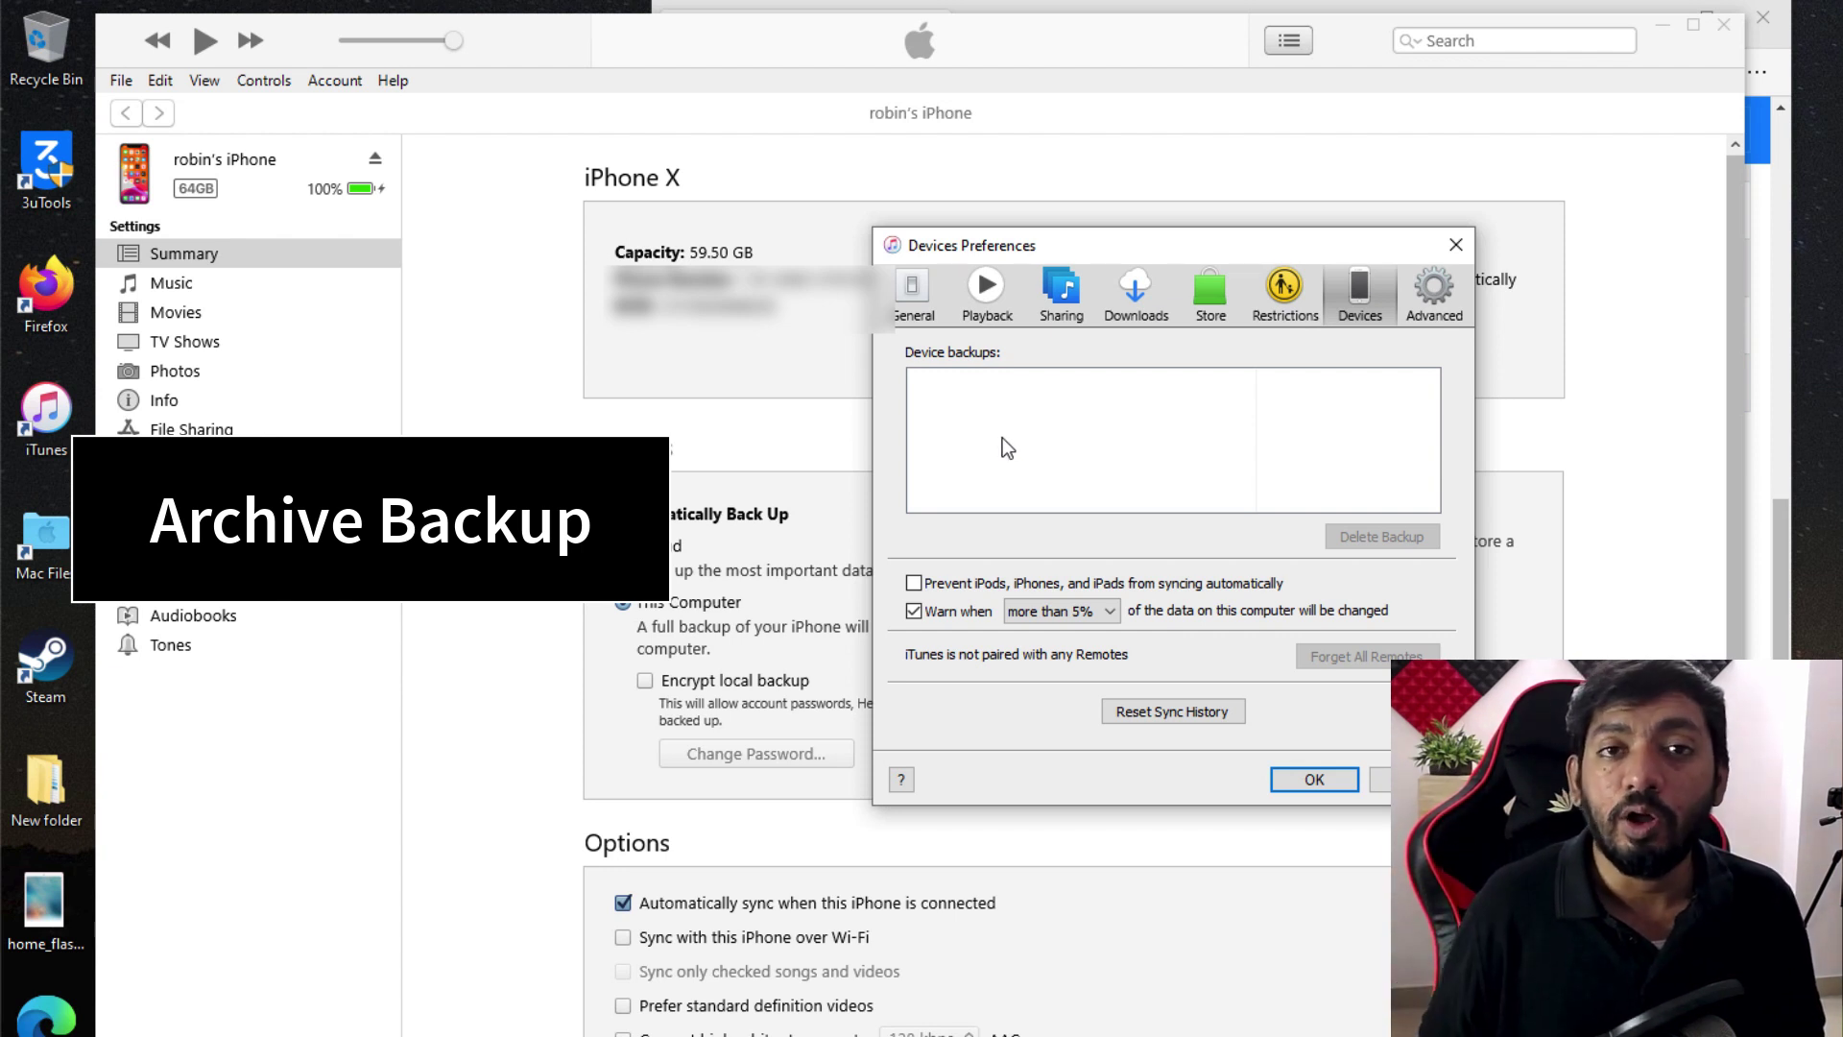
key(Escape)
click(156, 80)
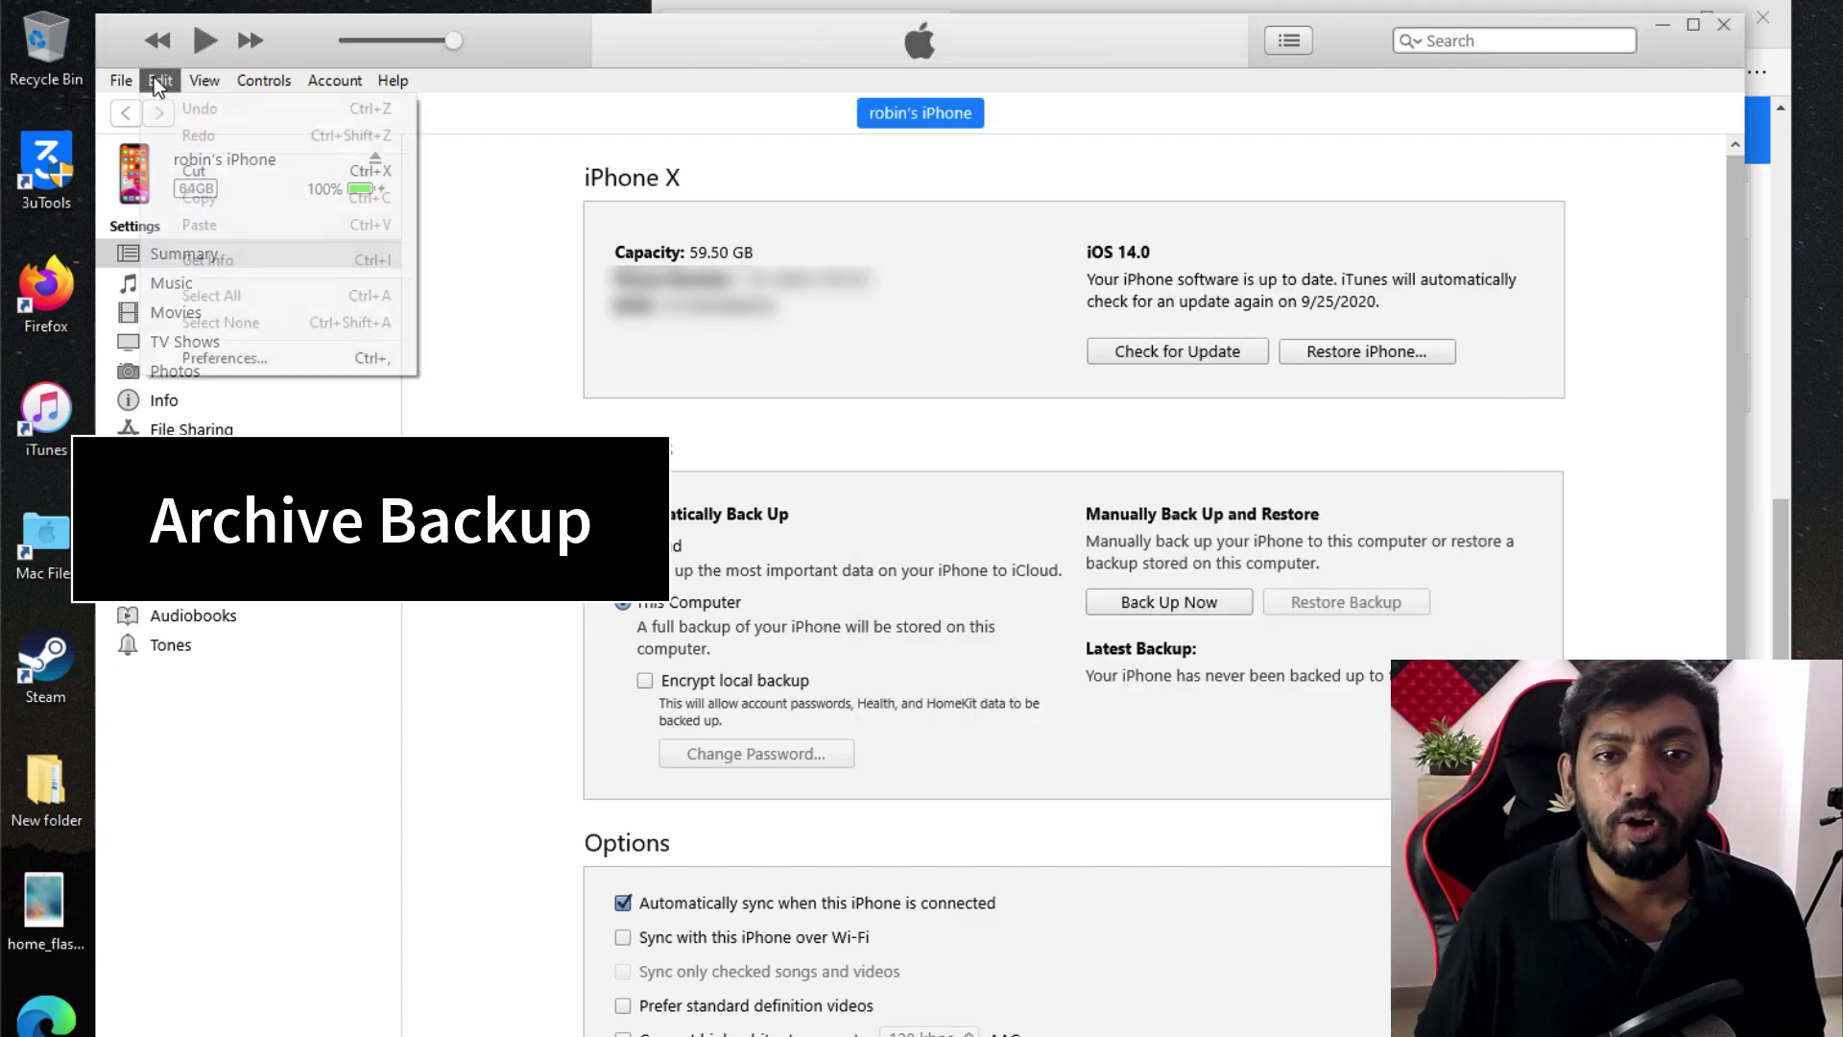
click(255, 358)
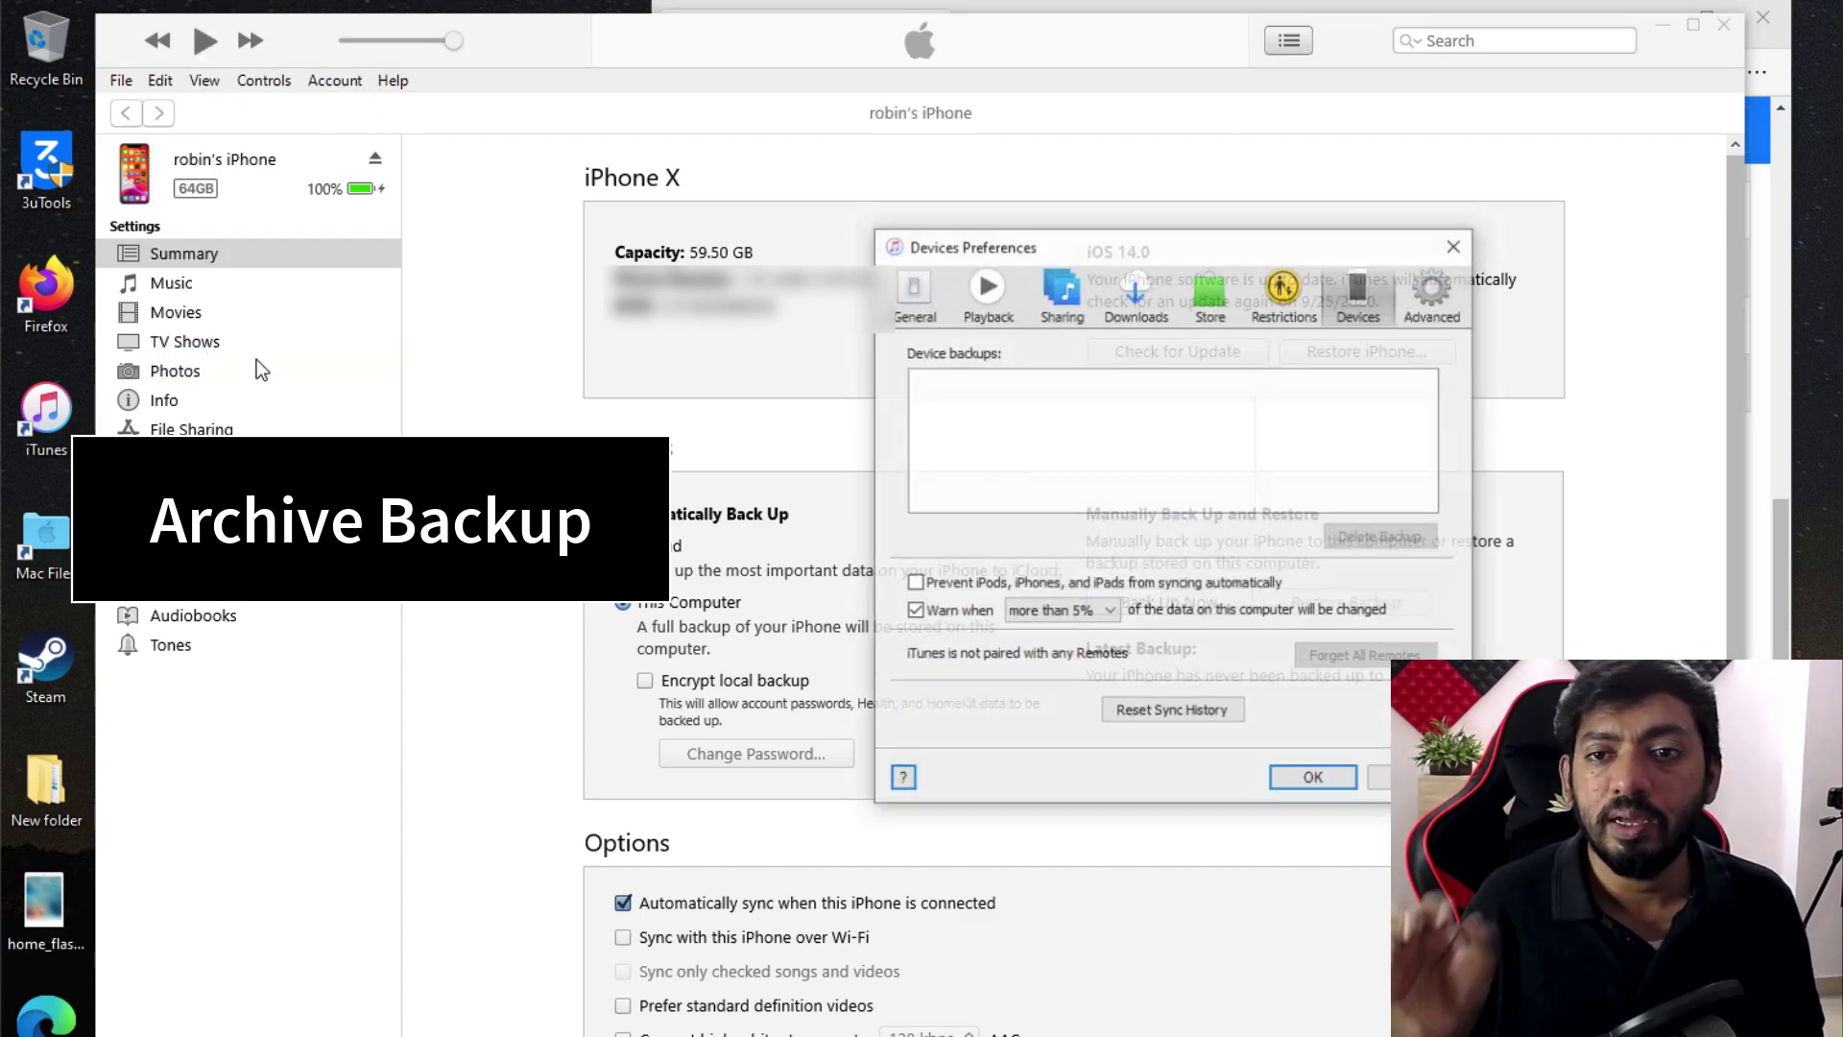
click(917, 290)
click(1363, 297)
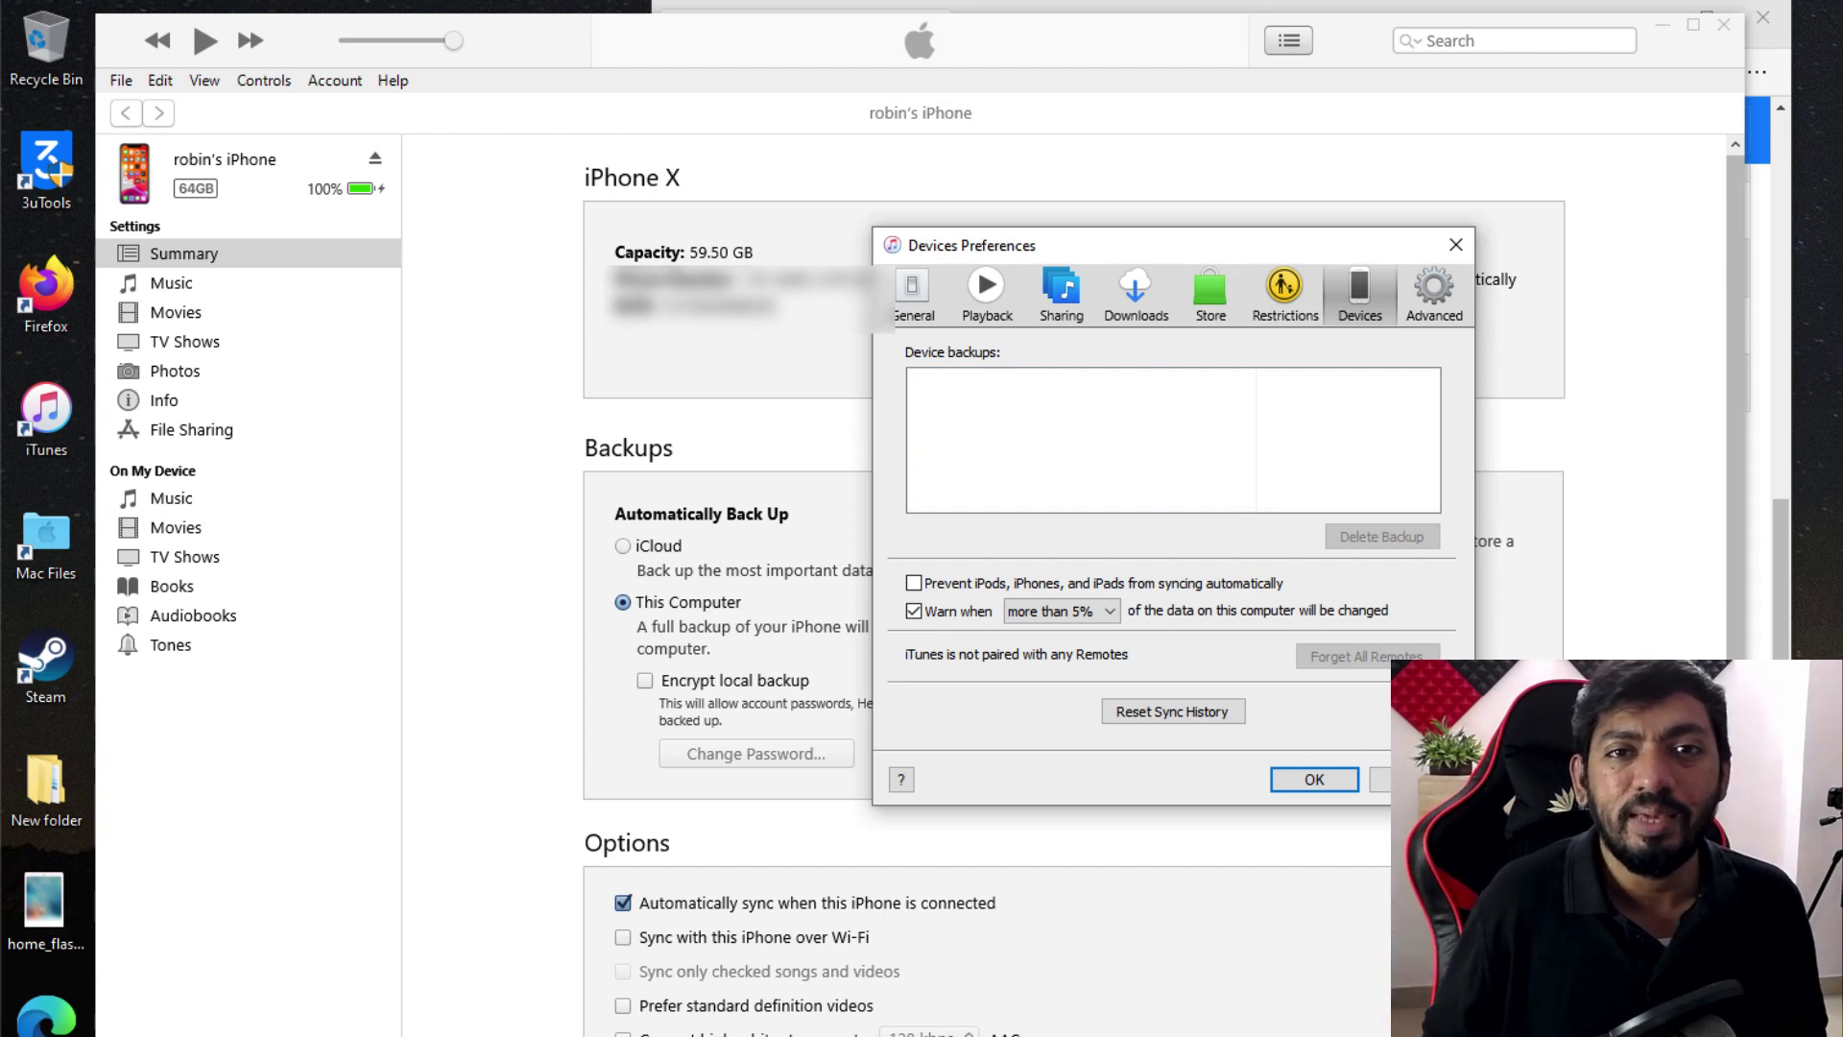
click(1336, 780)
- Switch to the browser showing ipsw.me and choose iPhone as the product for the firmware download
key(alt+Tab)
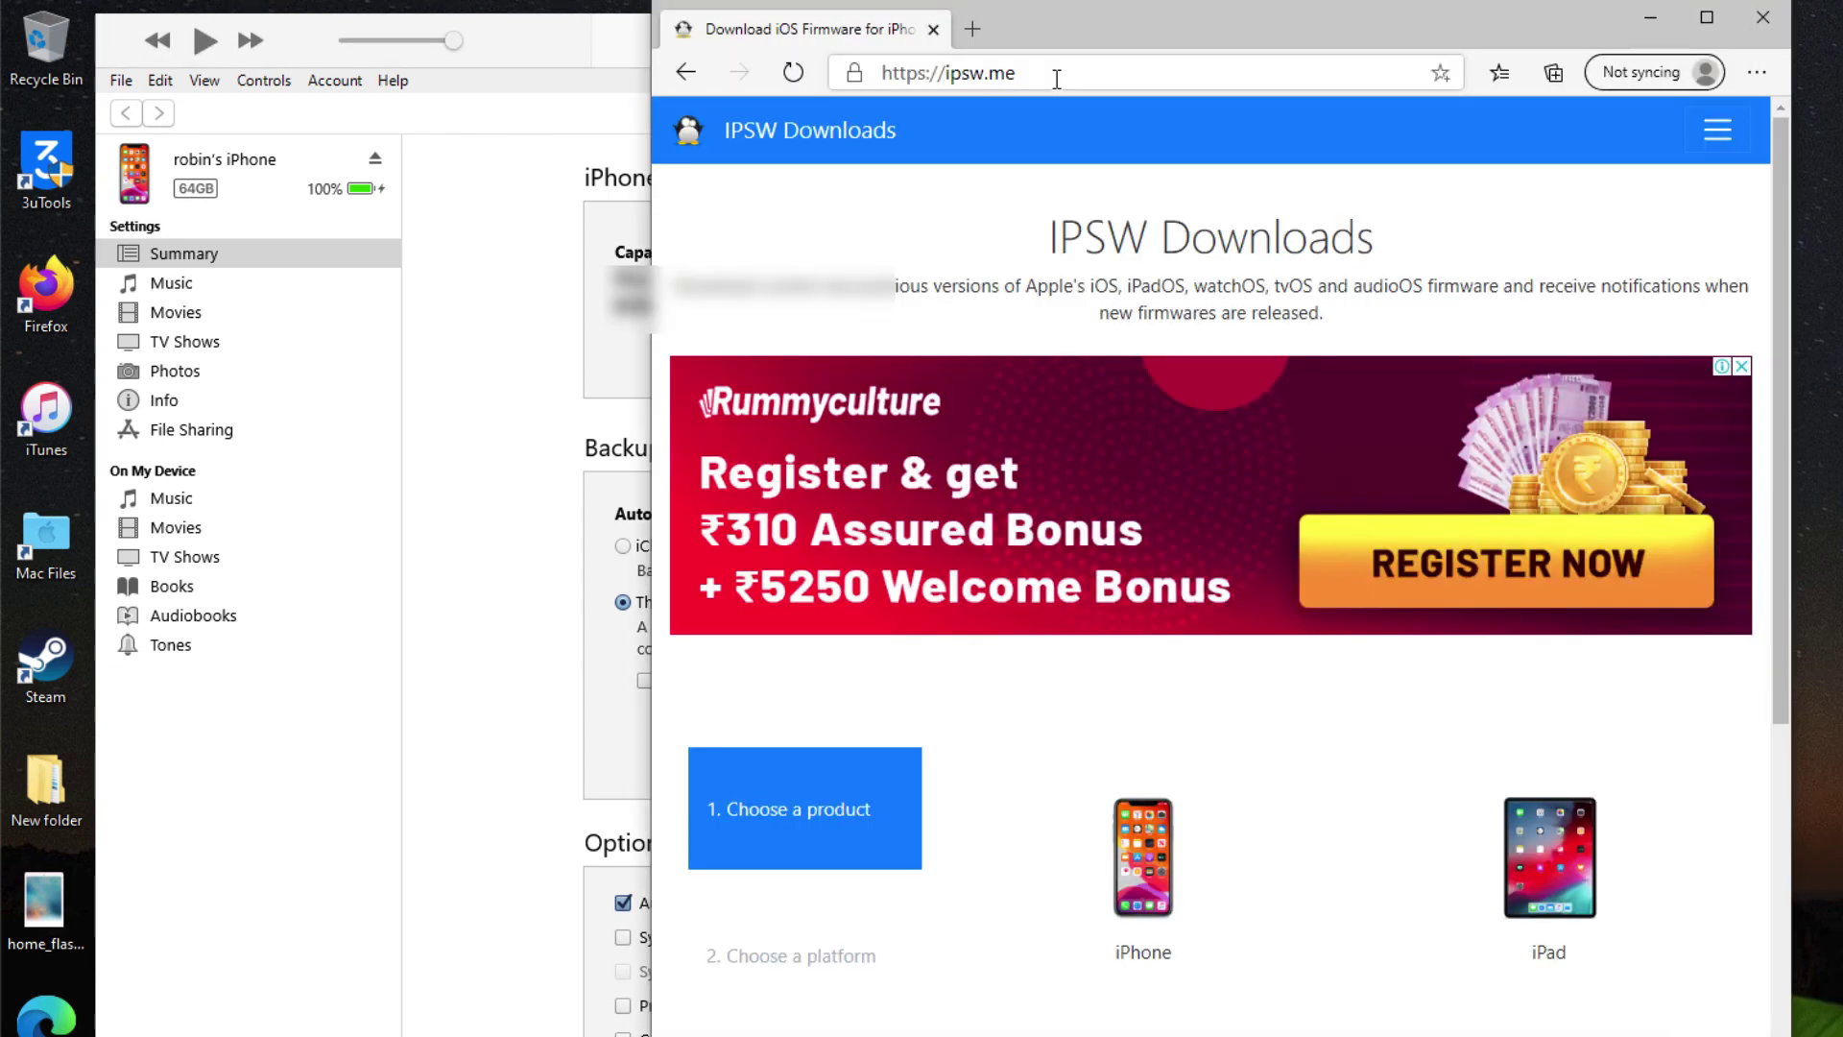
click(1056, 73)
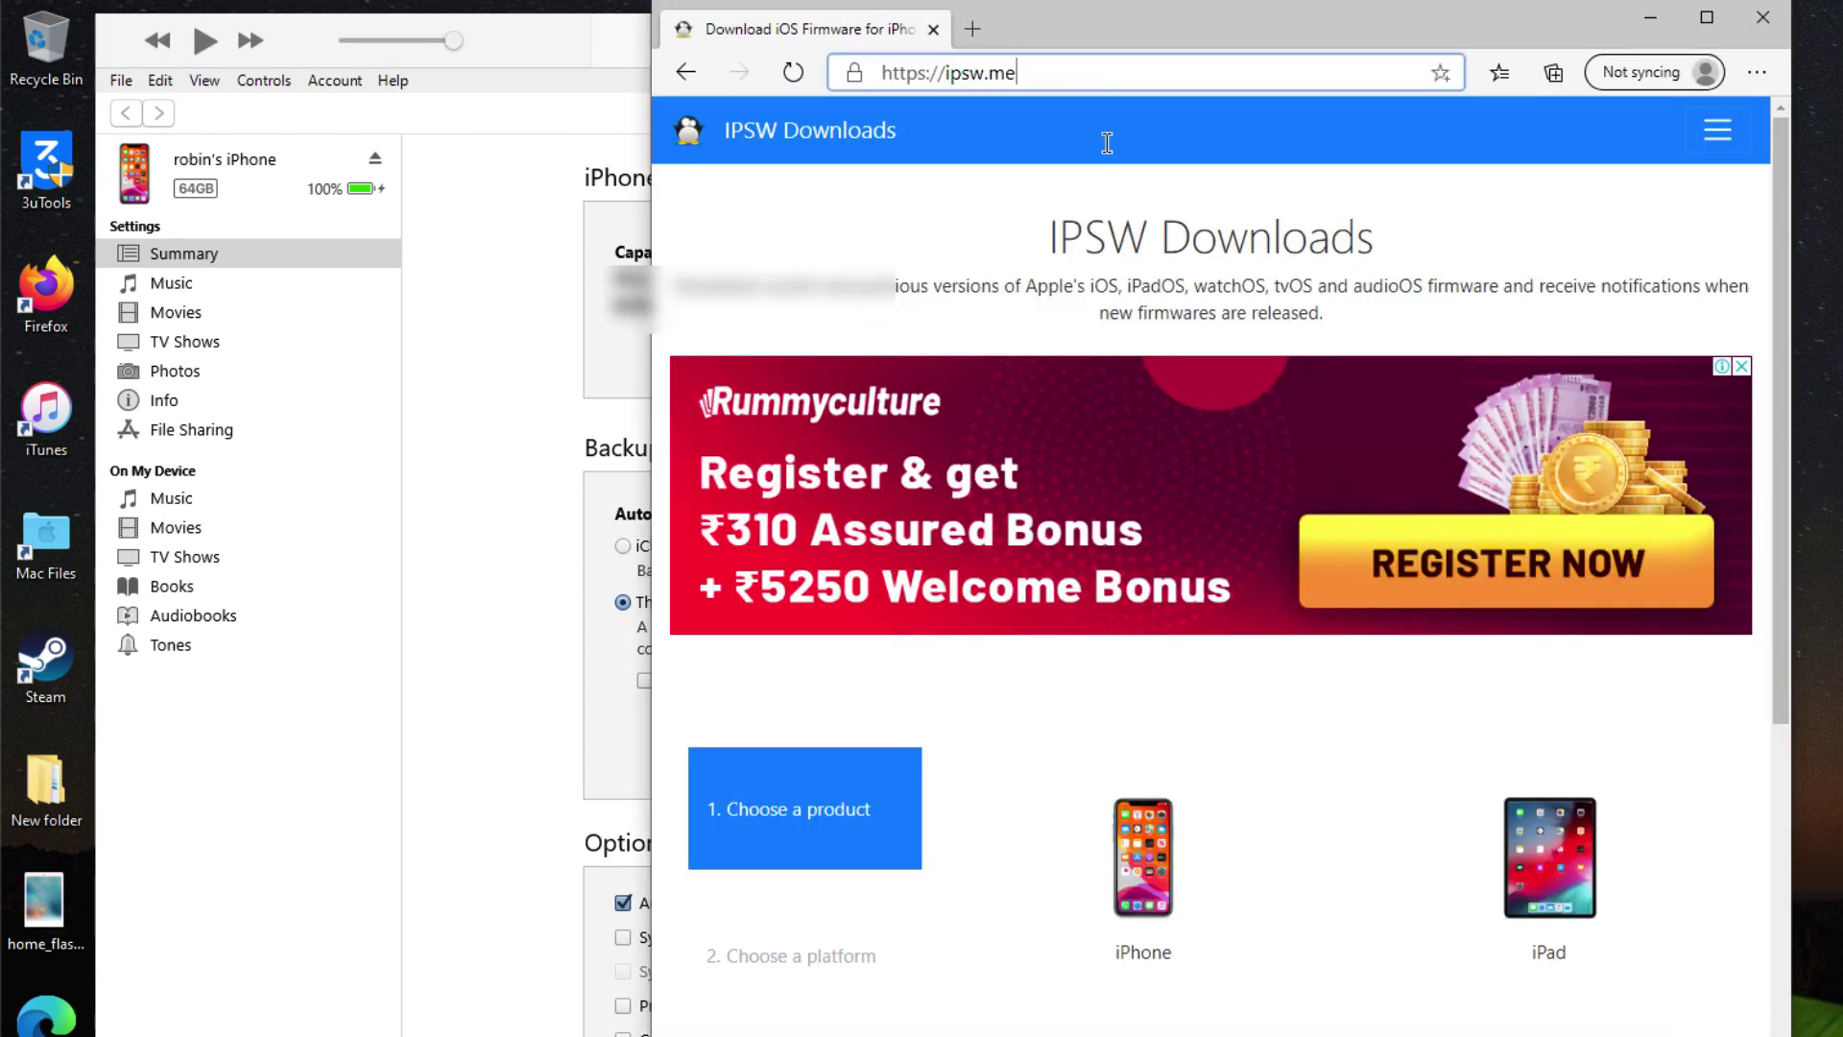
scroll(1140, 839, down, 5)
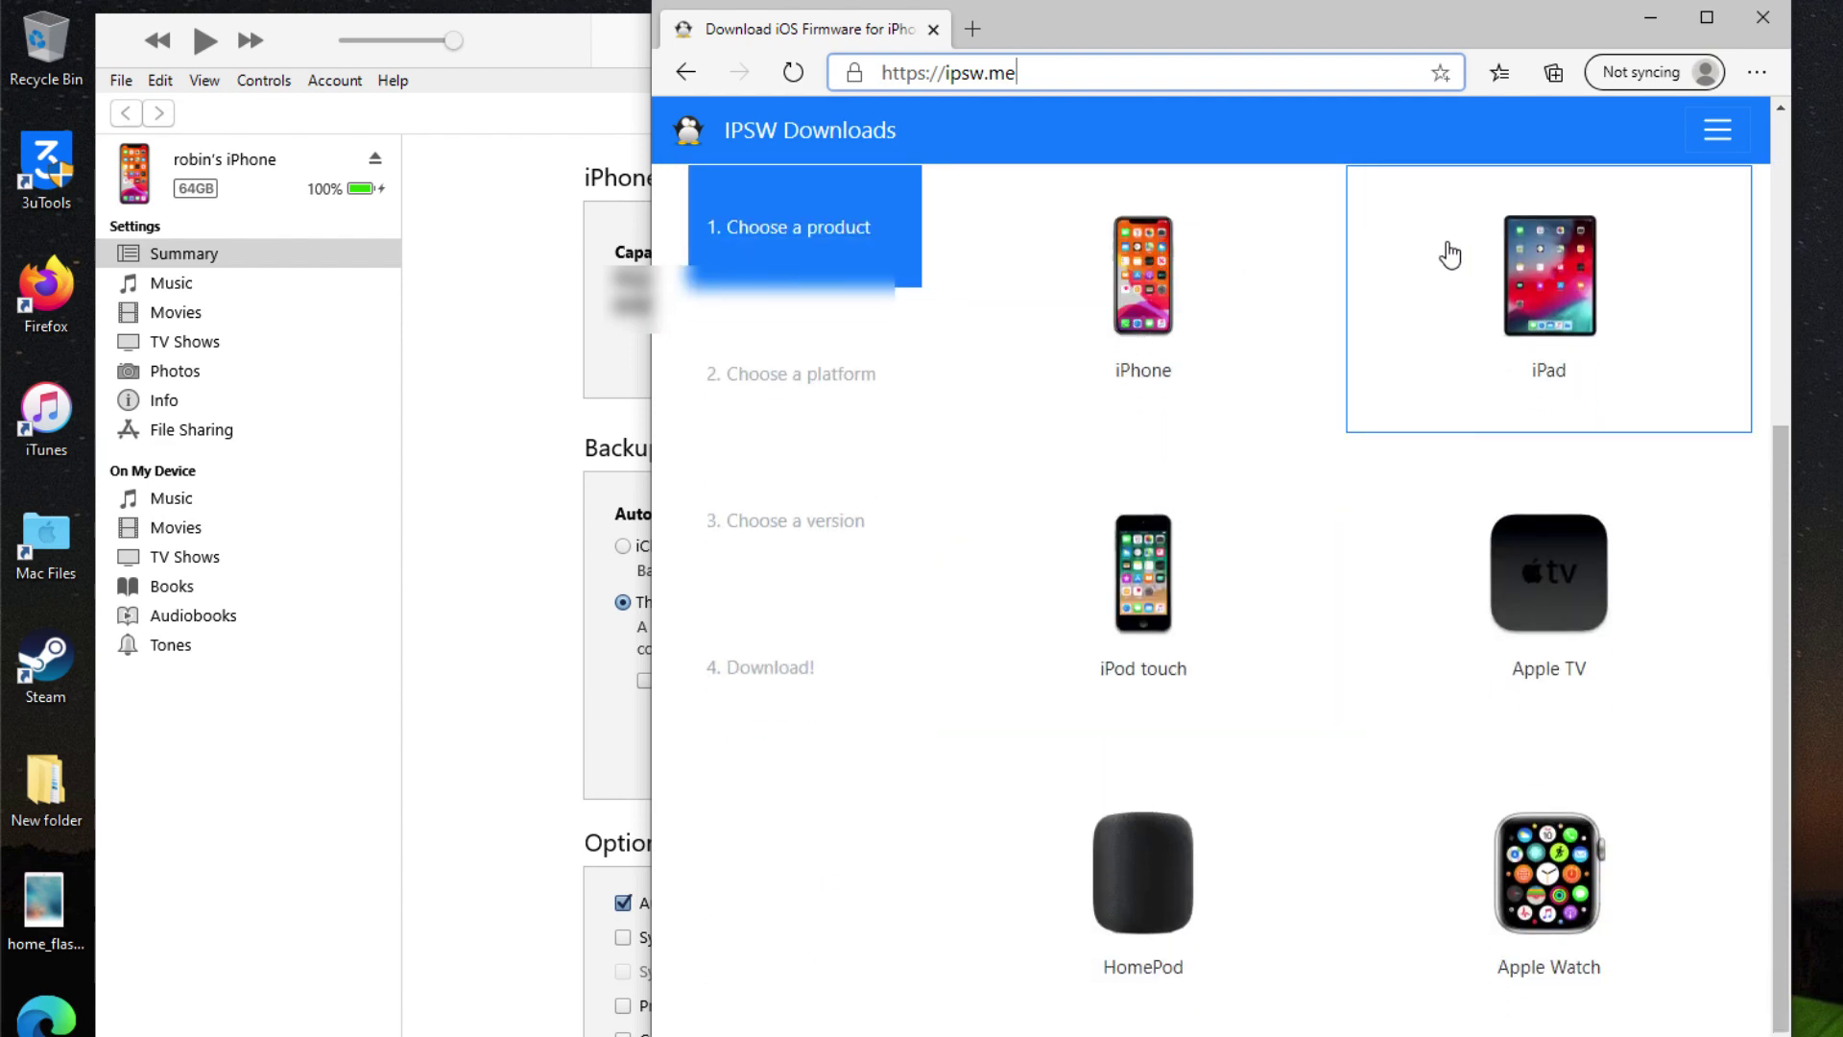
click(1089, 331)
click(1082, 338)
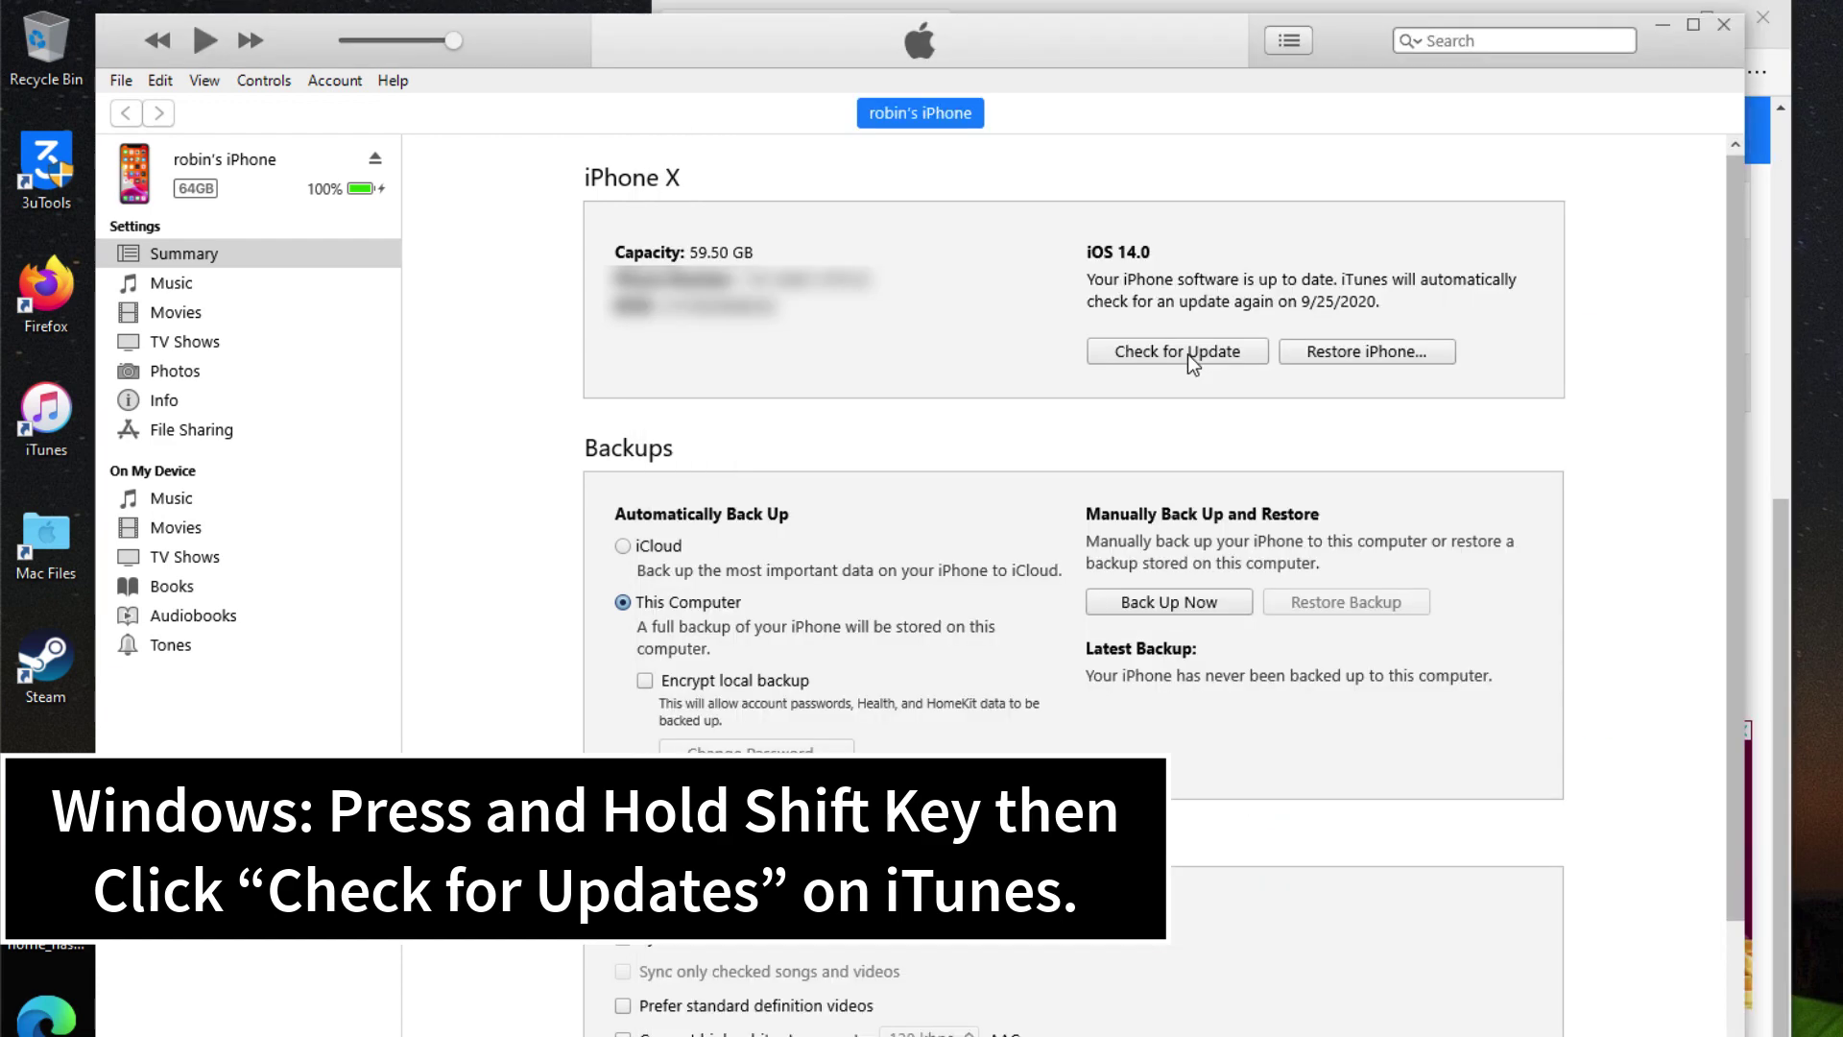
- Open the file selection for updating the iPhone from a local firmware file, look in the Downloads folder, and cancel the selection
shift+click(1187, 353)
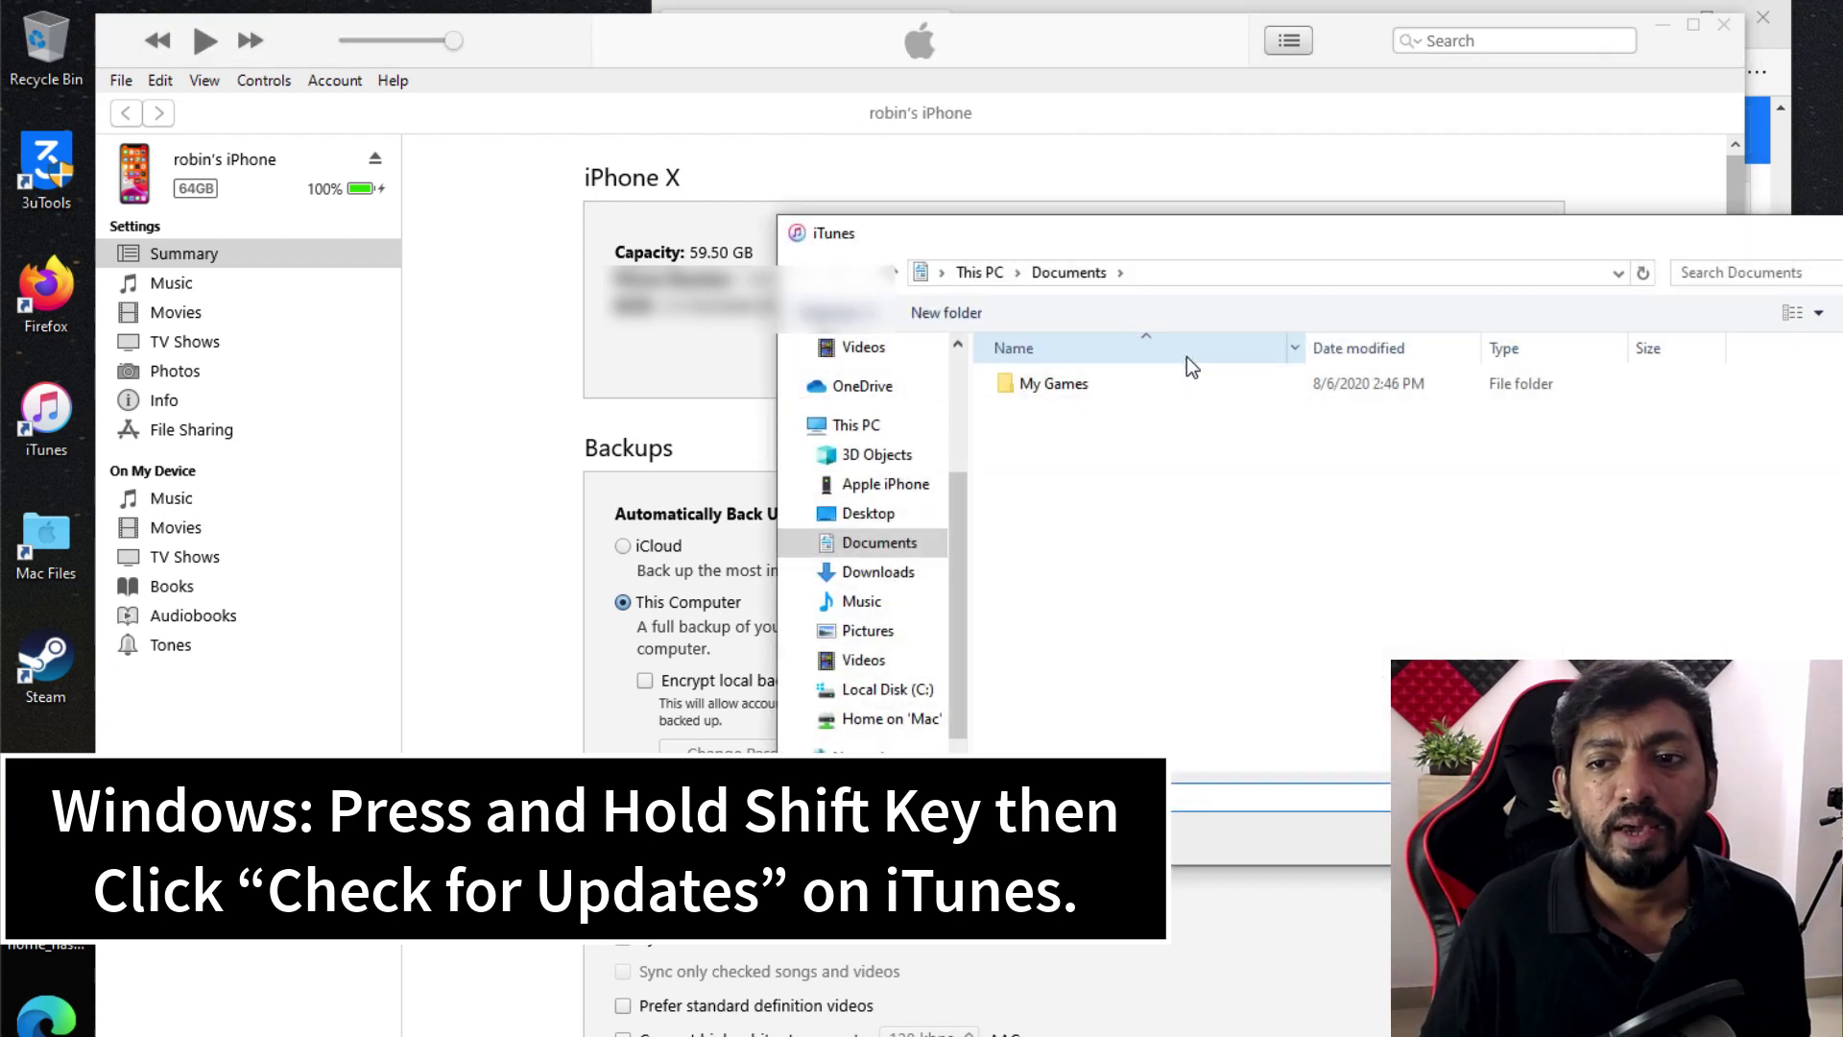
click(875, 571)
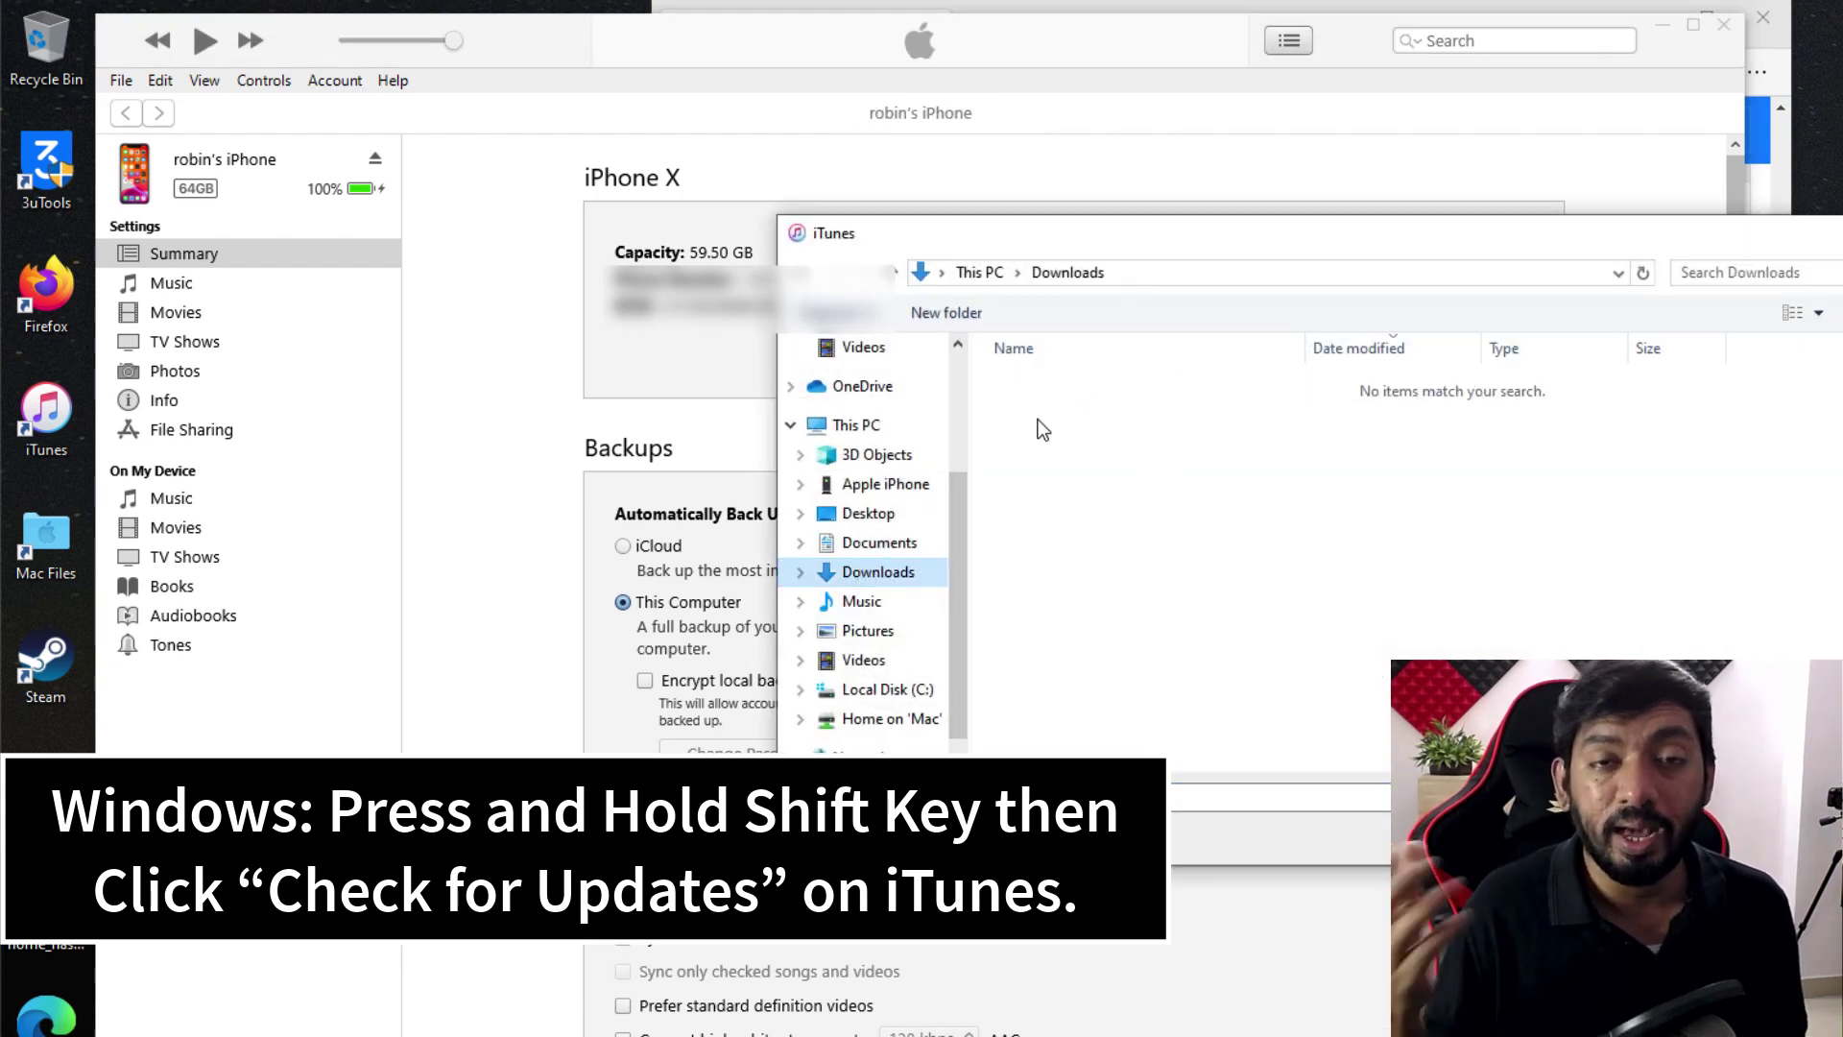
key(Escape)
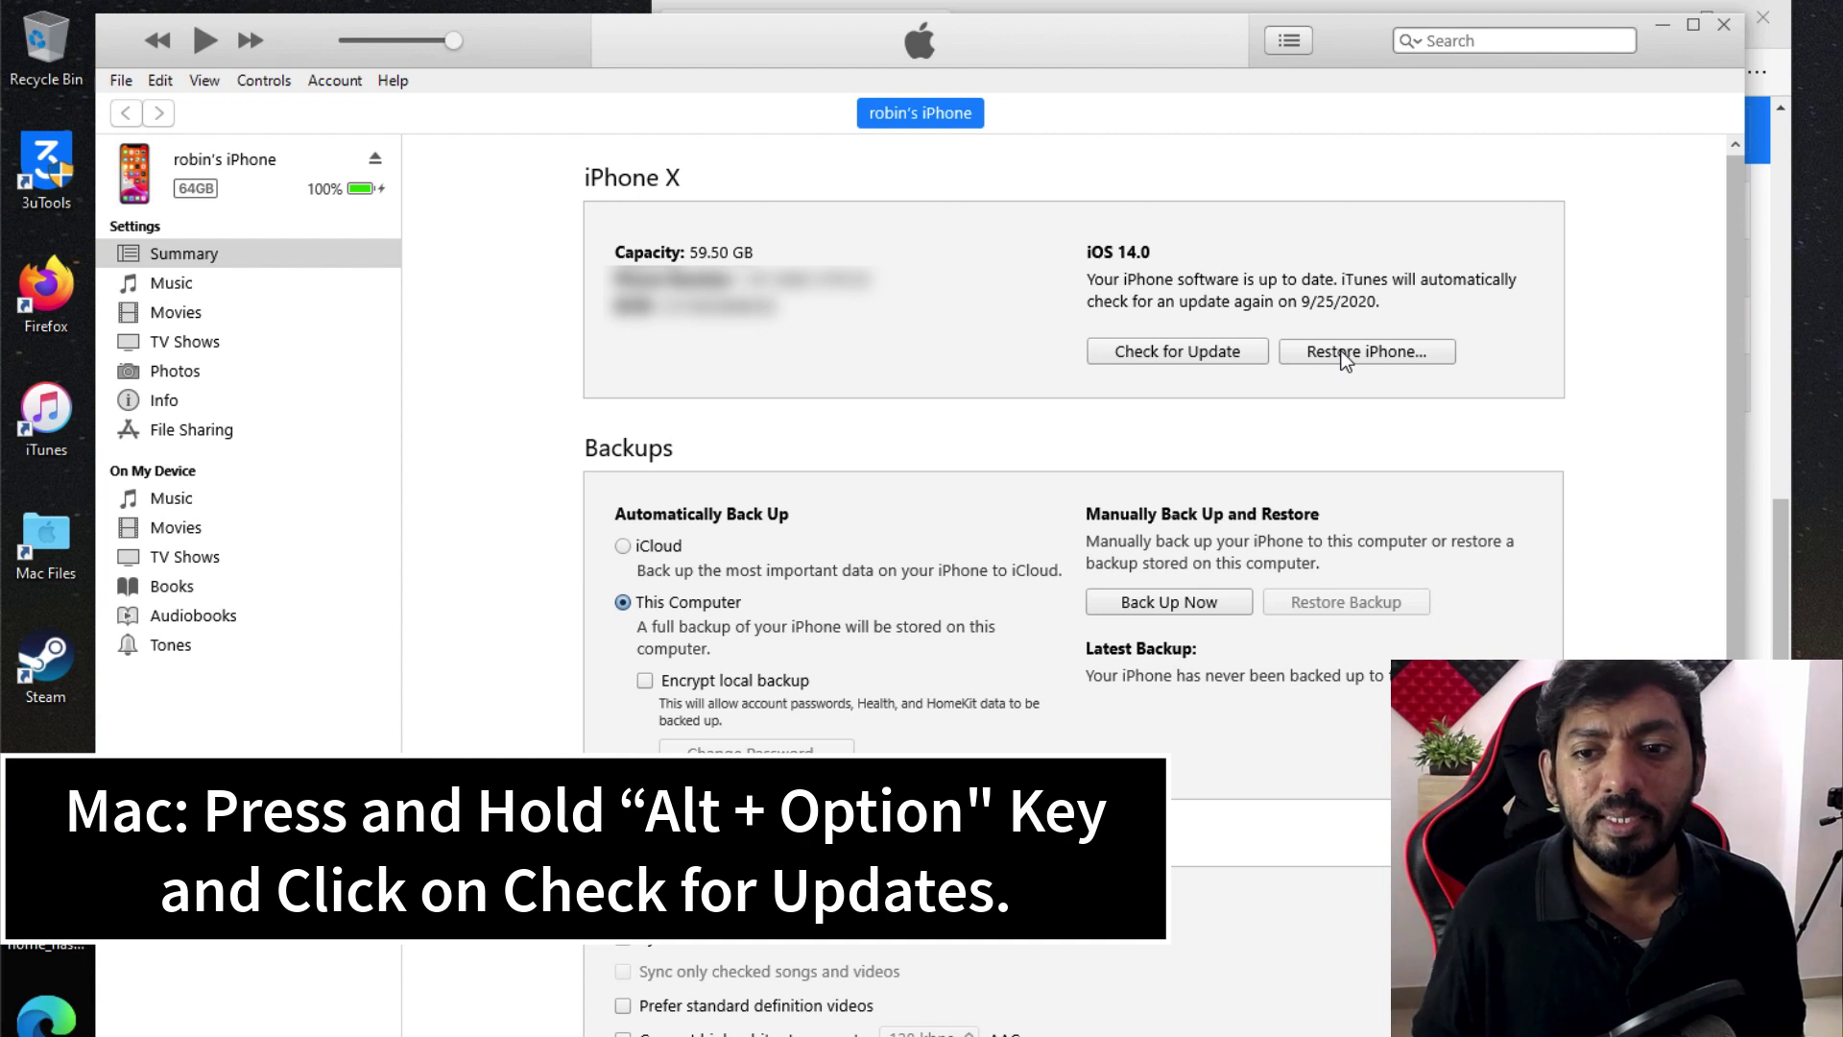
shift+click(1188, 351)
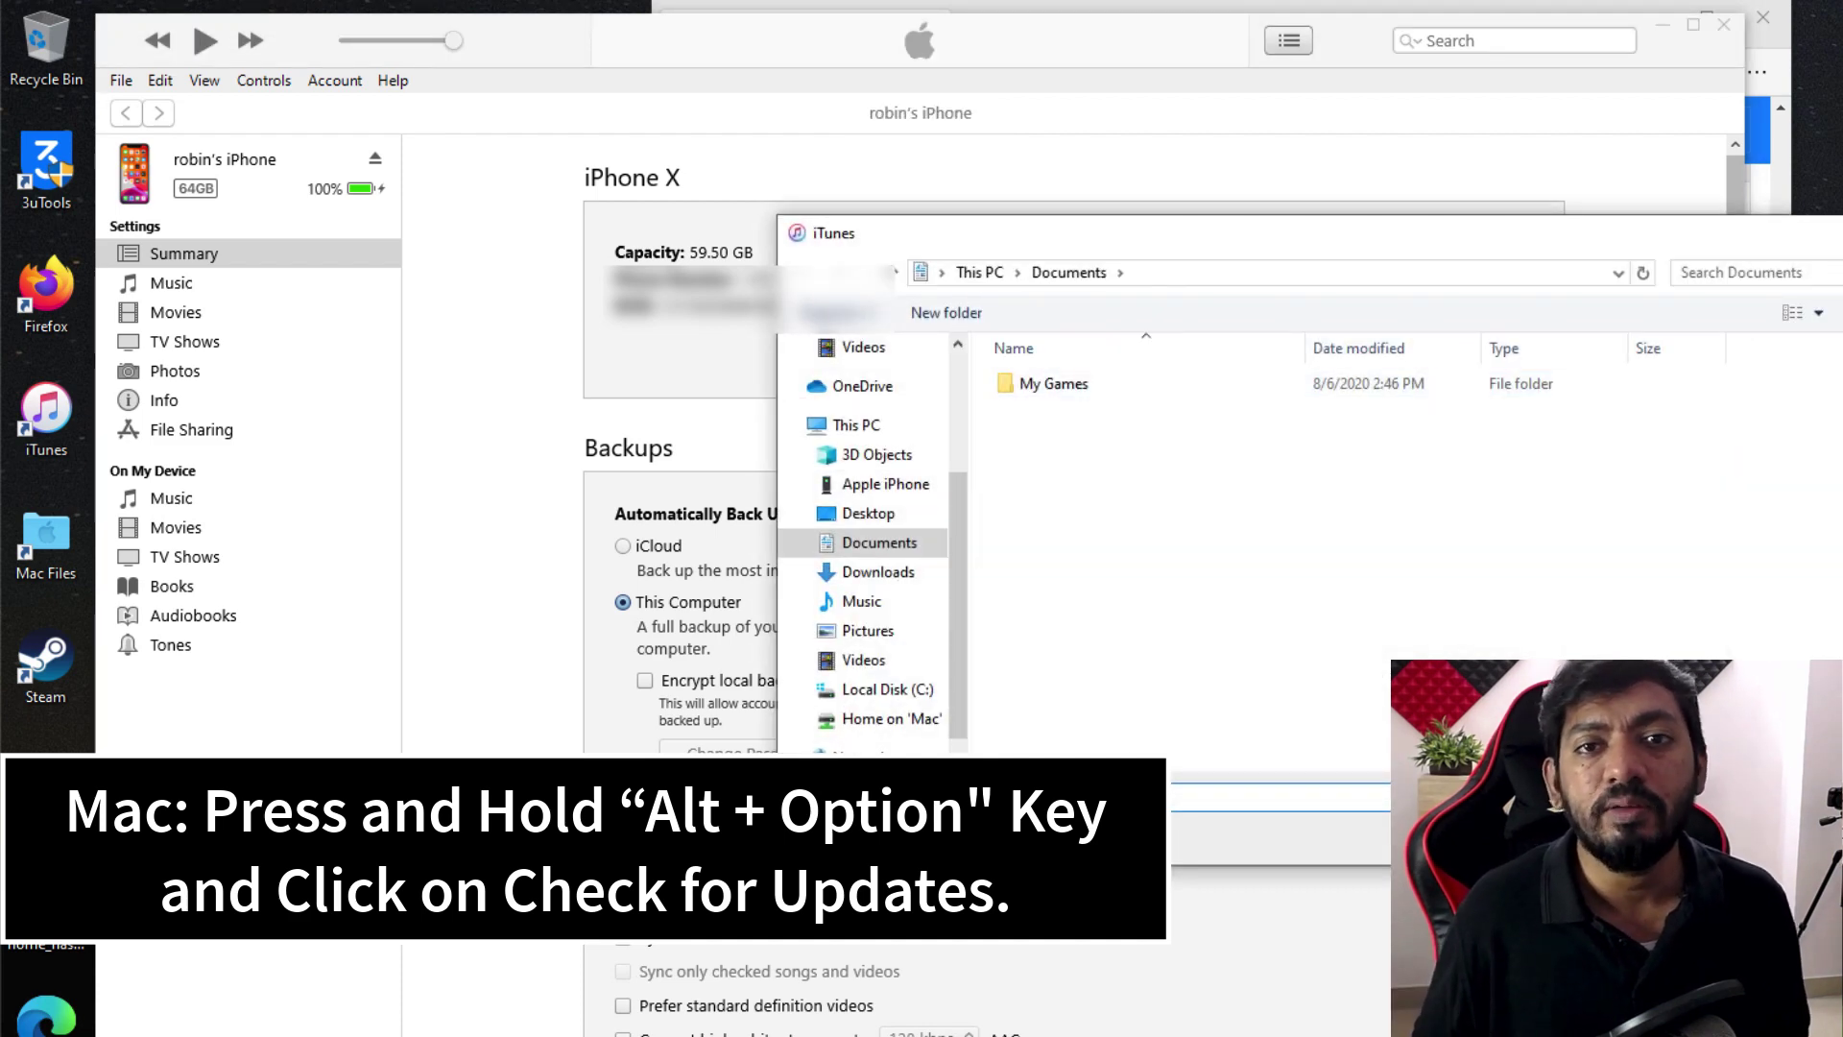
key(Escape)
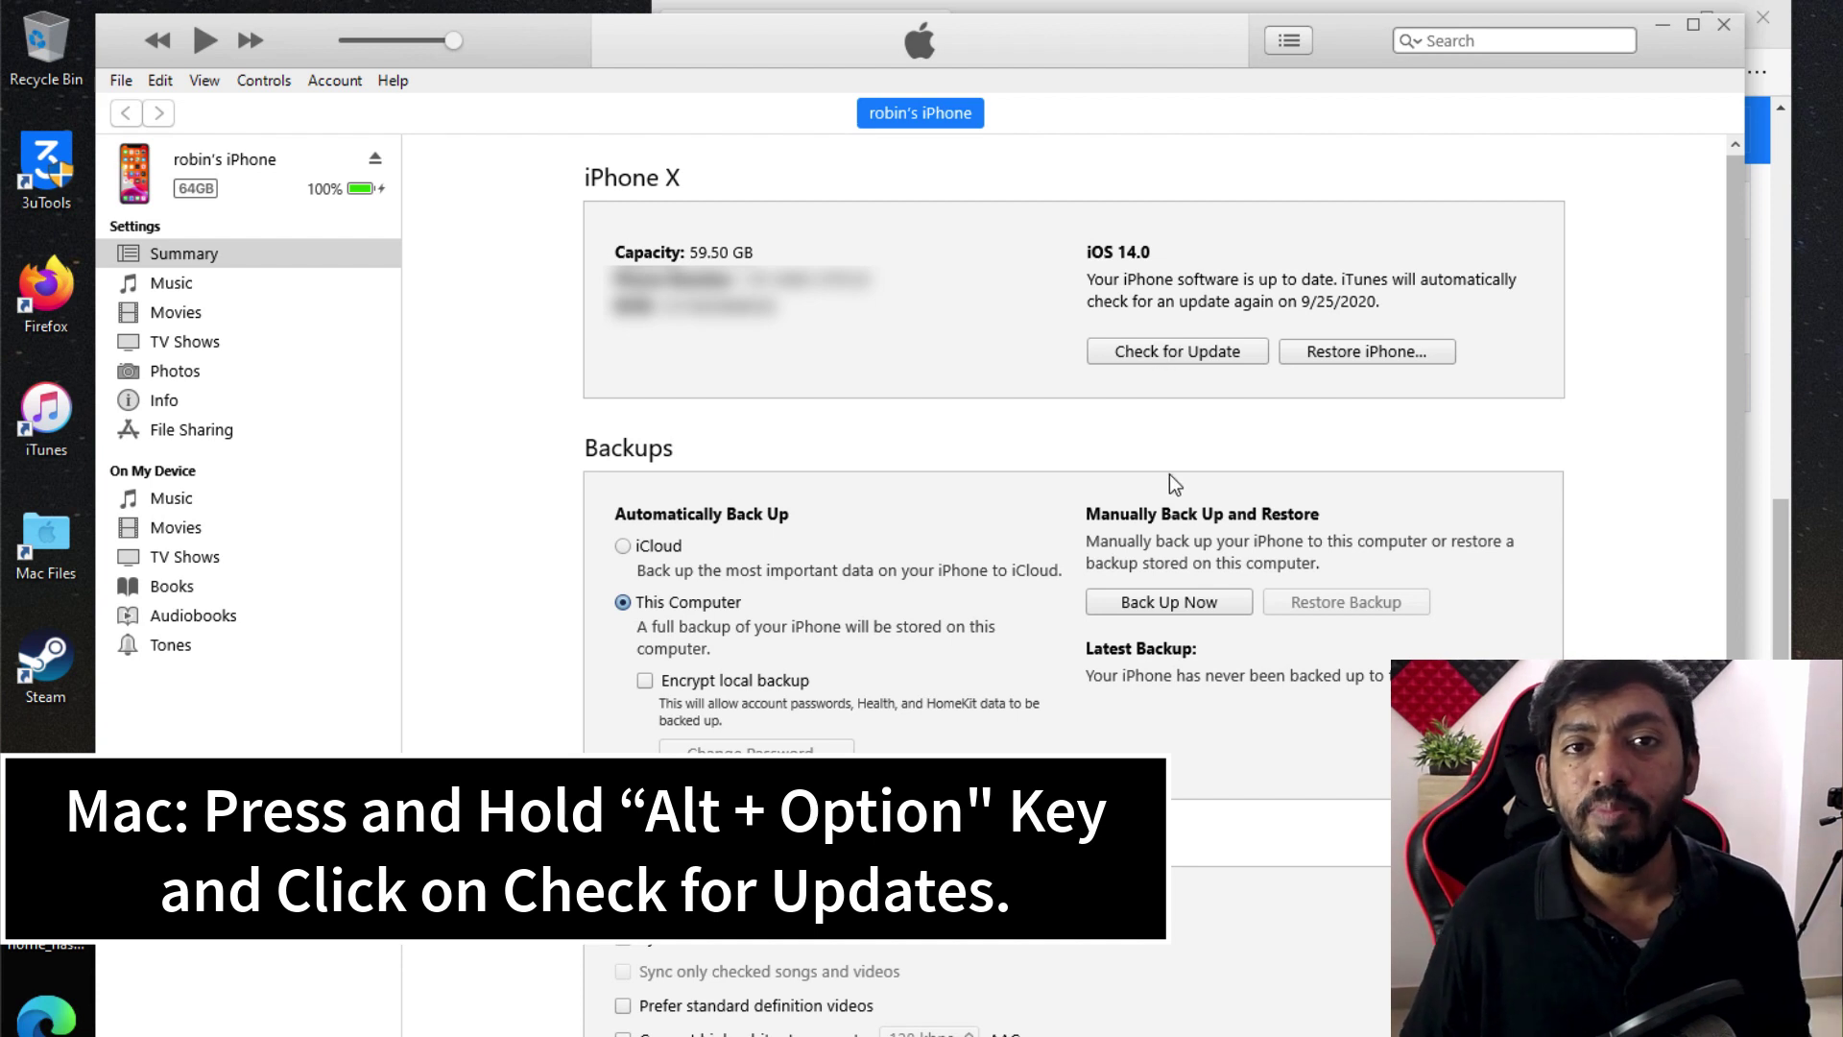
key(alt)
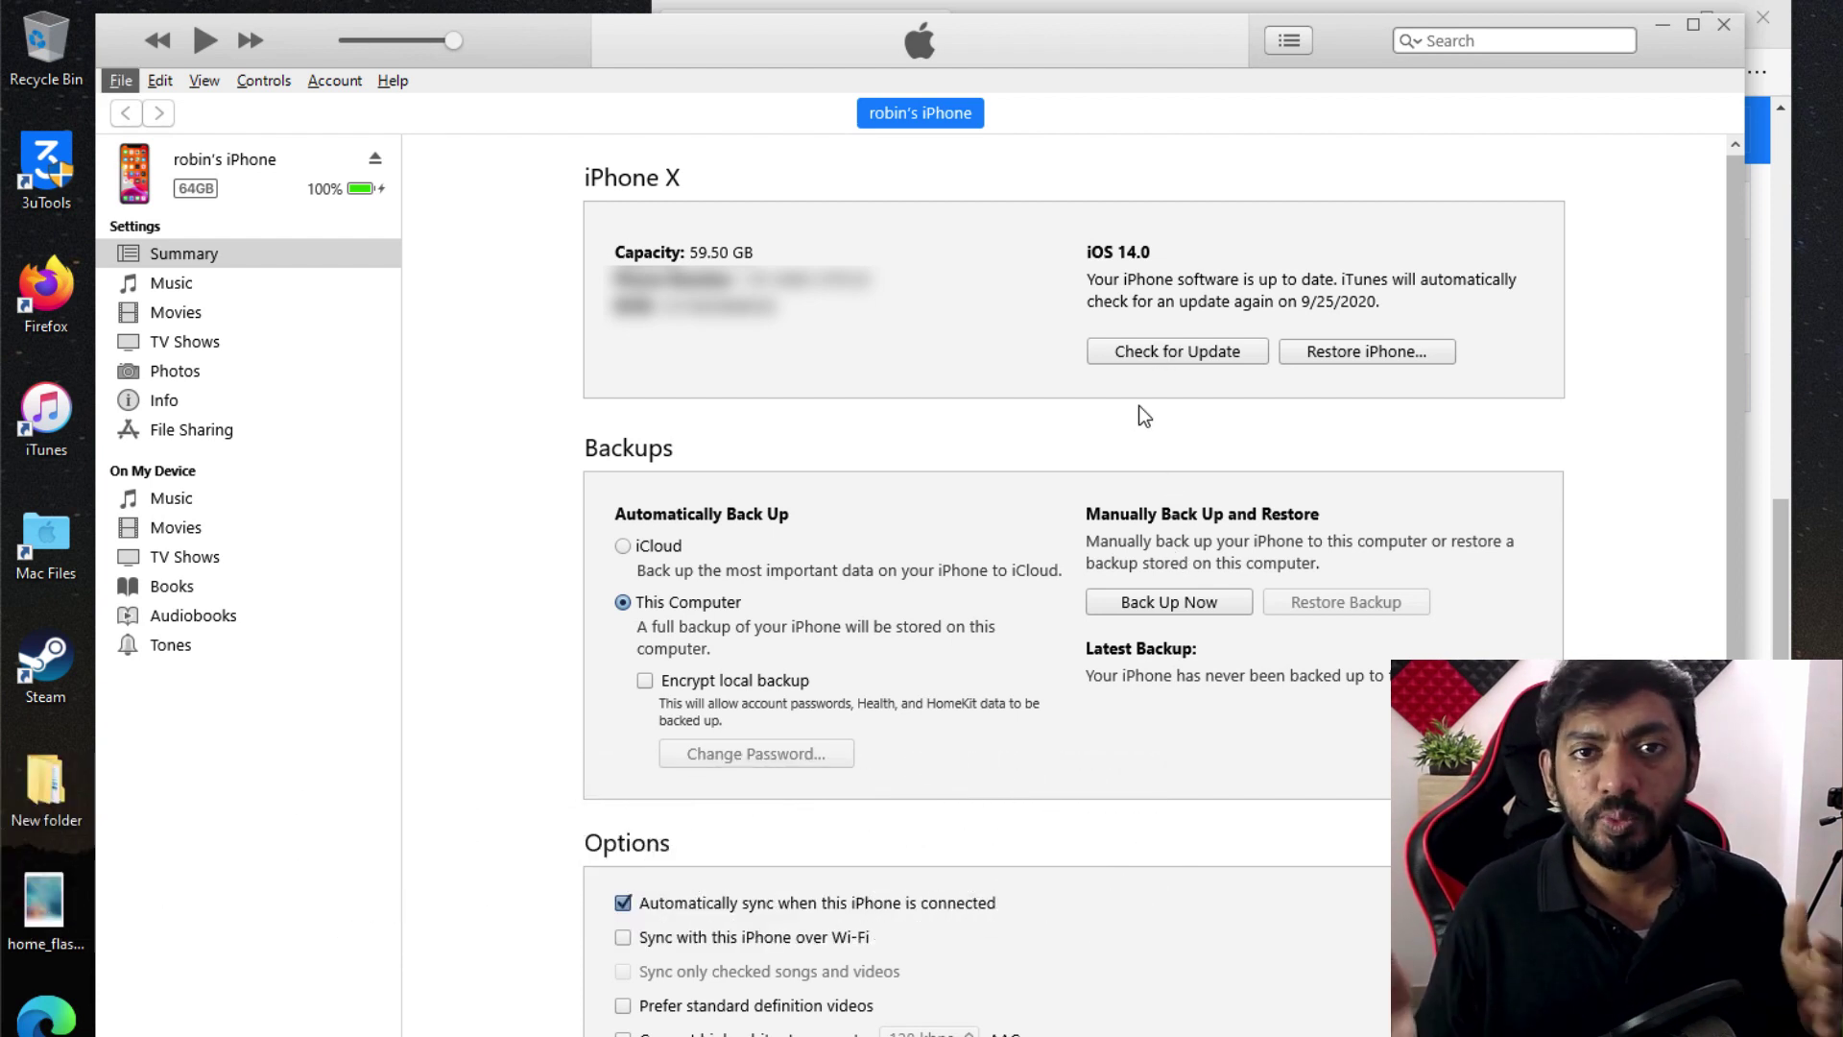